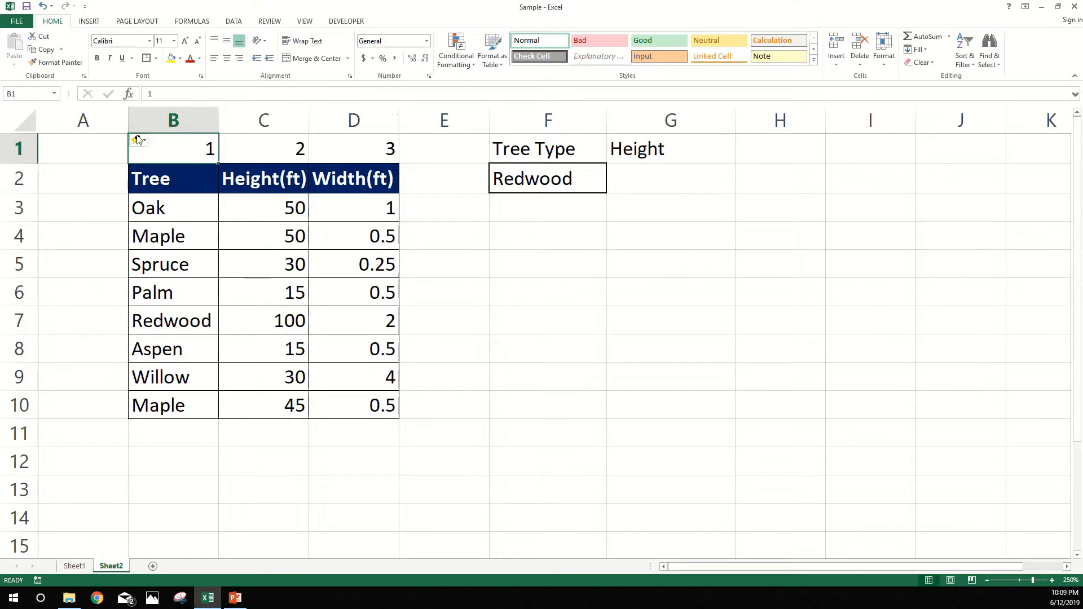
- Enter =VLOOKUP(F2,B:D,2,FALSE) in cell G2 to return the height of the tree named in F2
drag(146, 117, 385, 121)
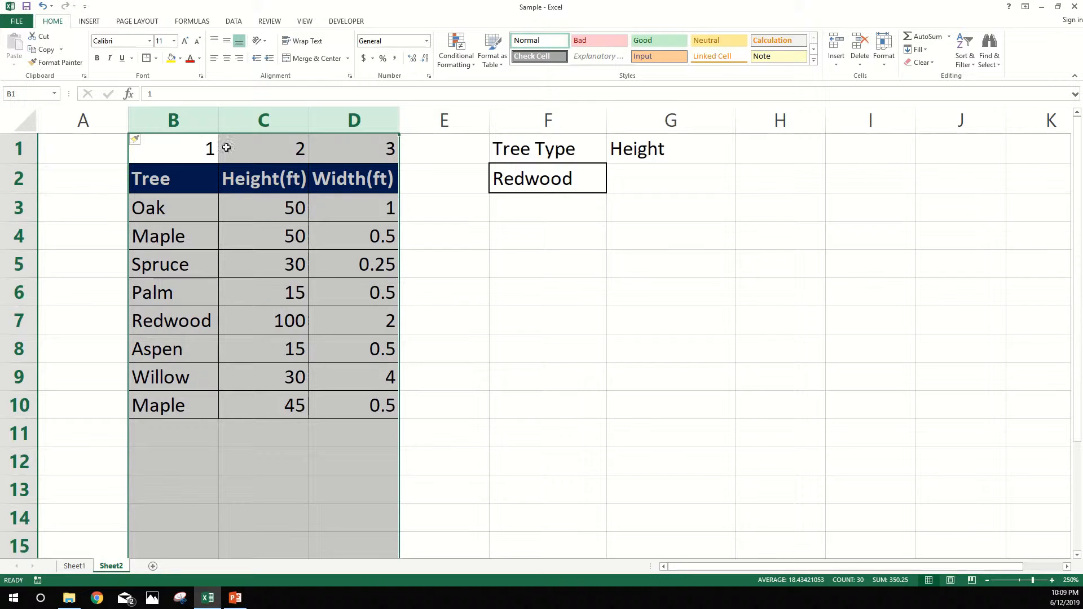
click(556, 172)
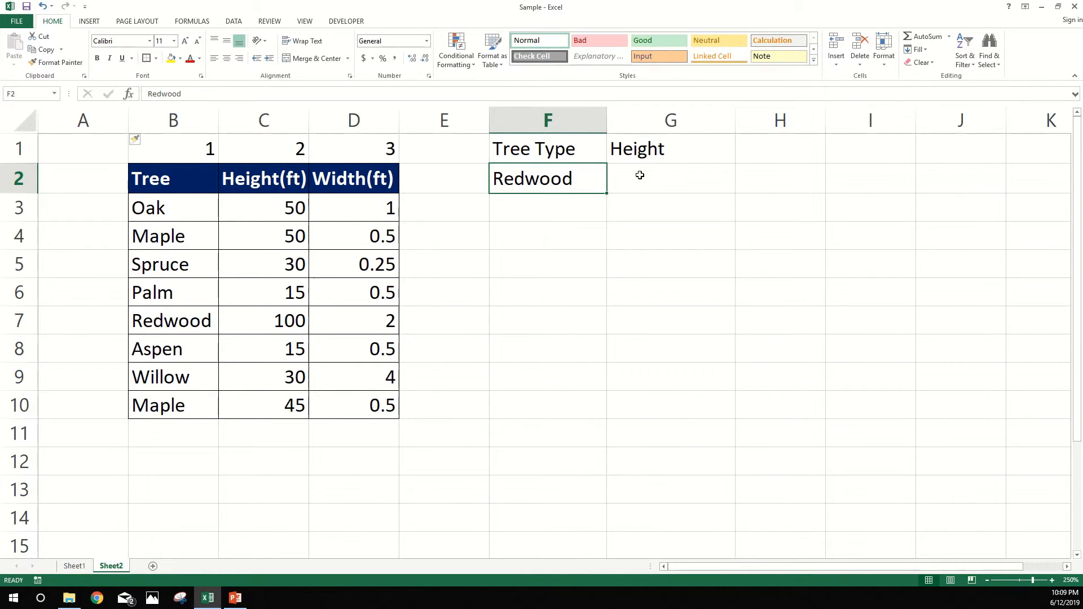
click(639, 176)
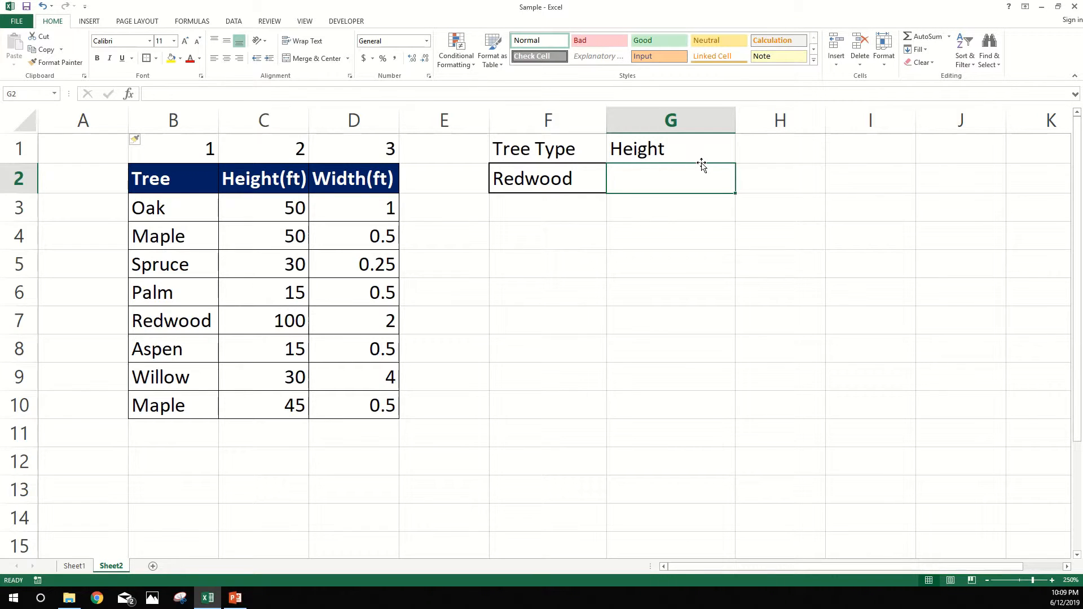
text(=vlookup()
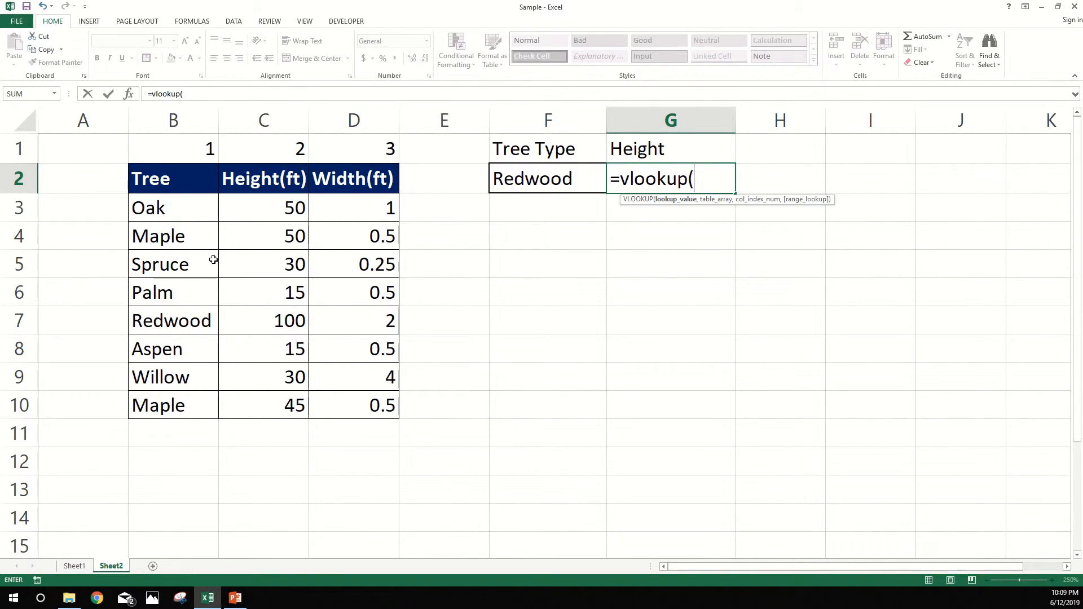
click(529, 175)
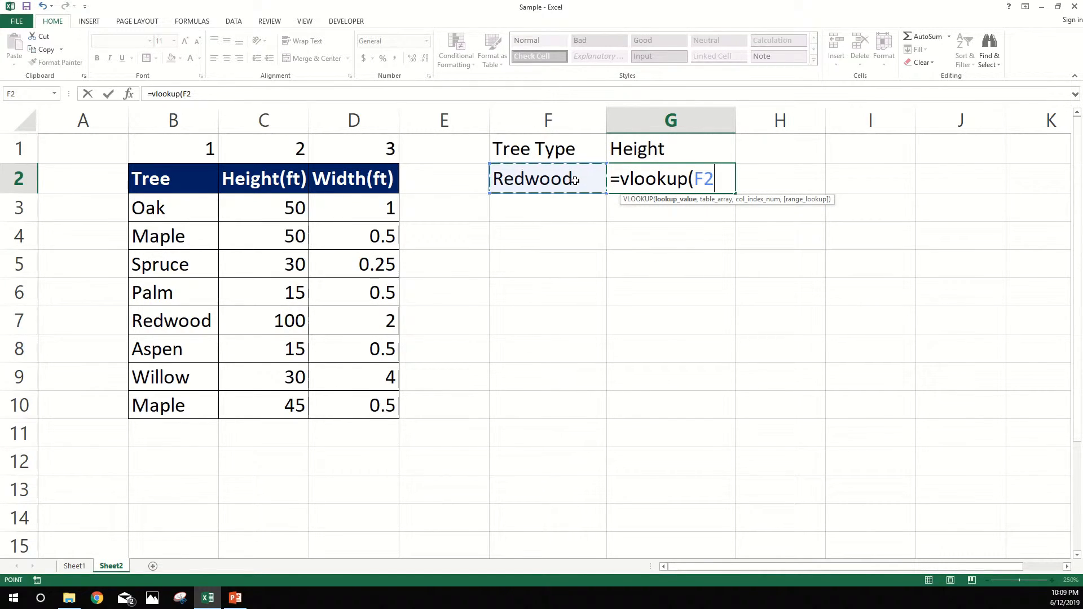
text(,)
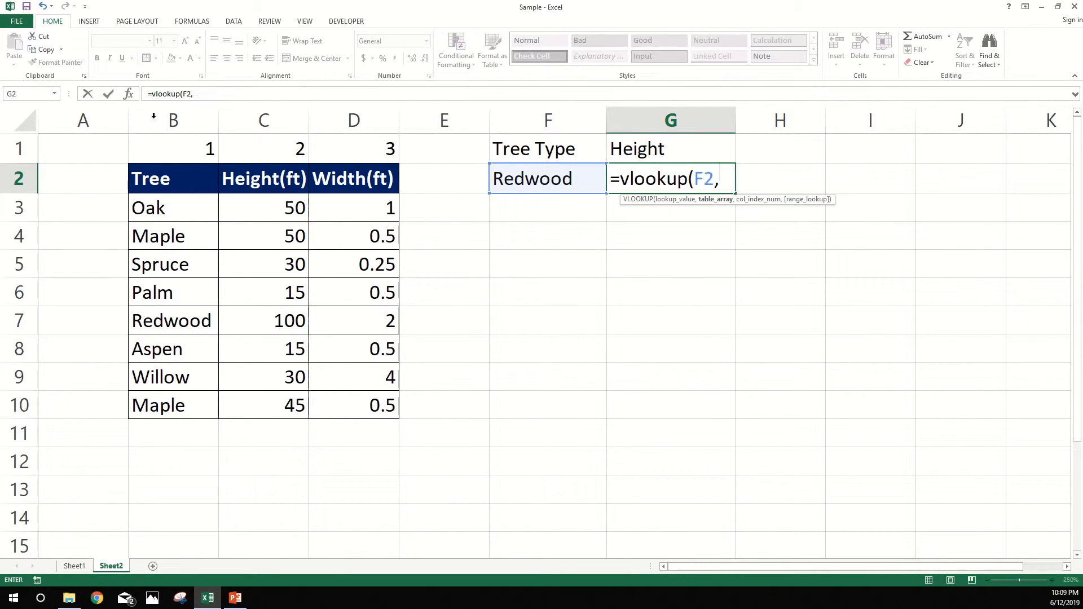
drag(145, 179, 377, 415)
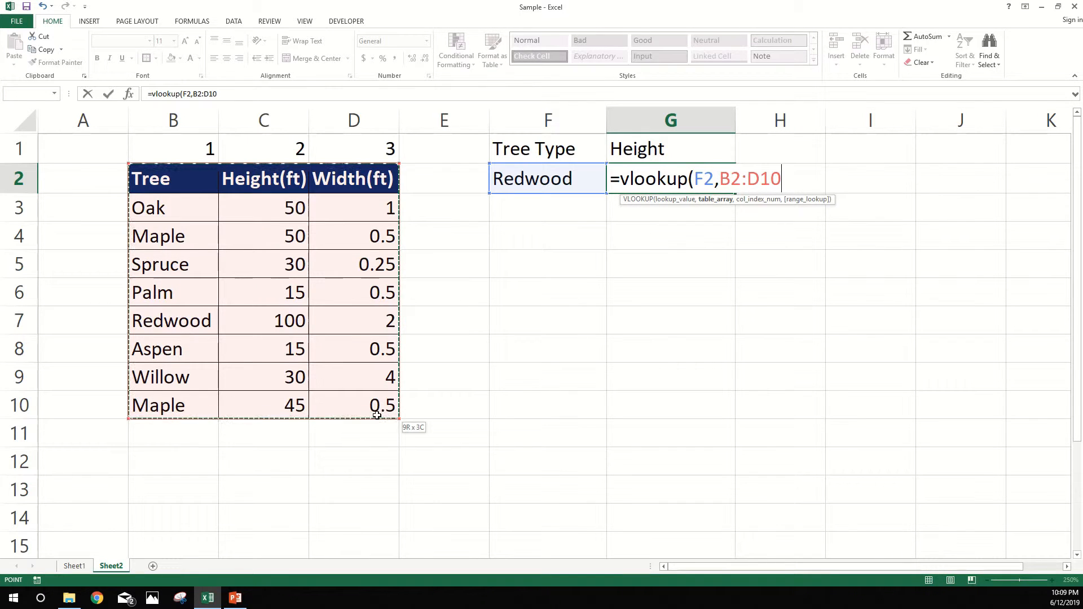
click(173, 120)
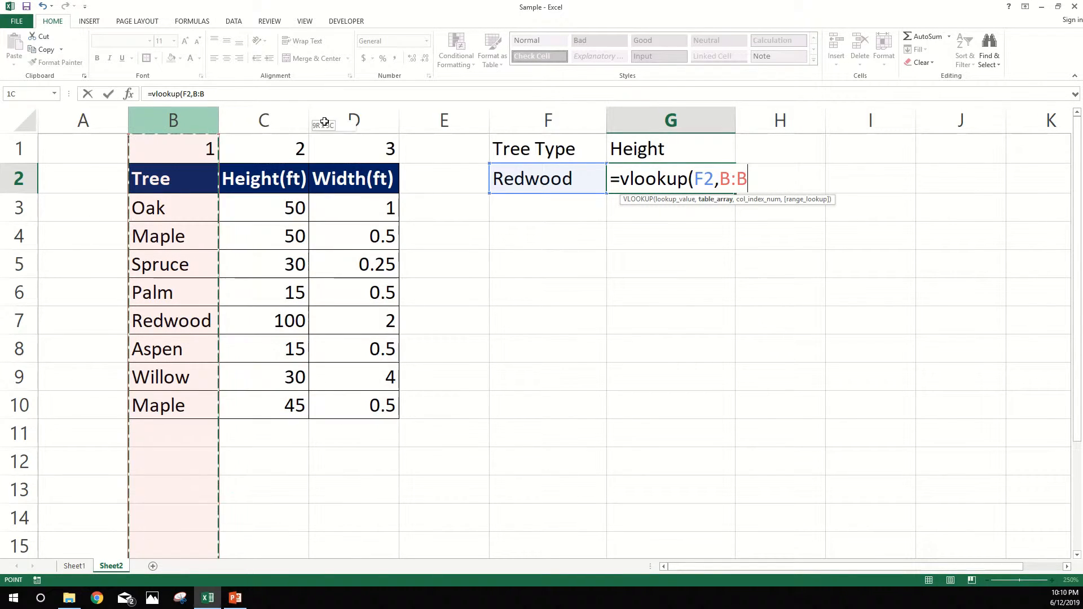
drag(324, 122, 355, 120)
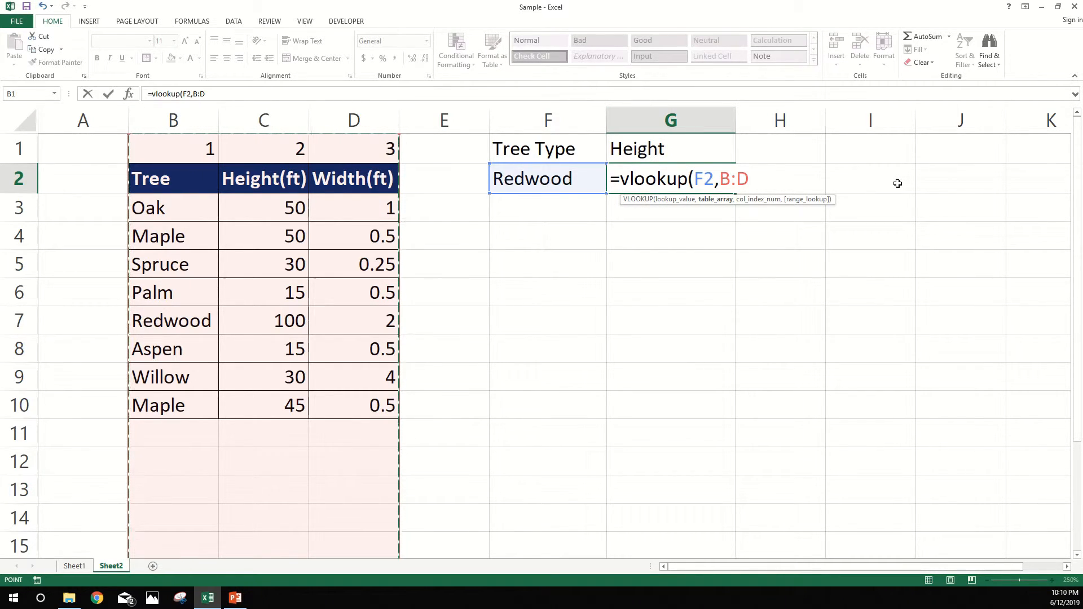
text(,)
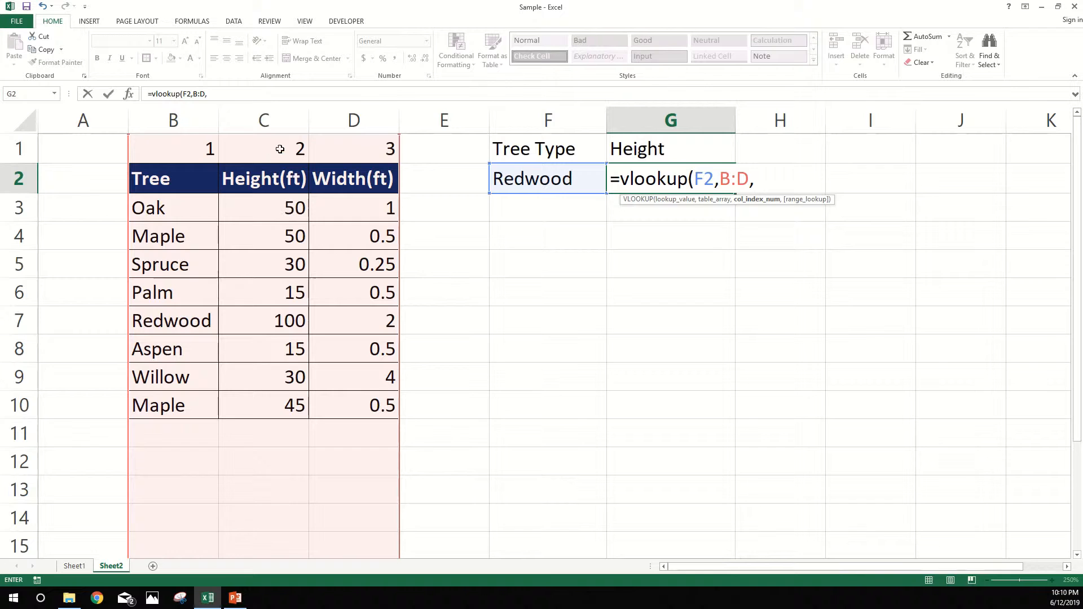
text(2,)
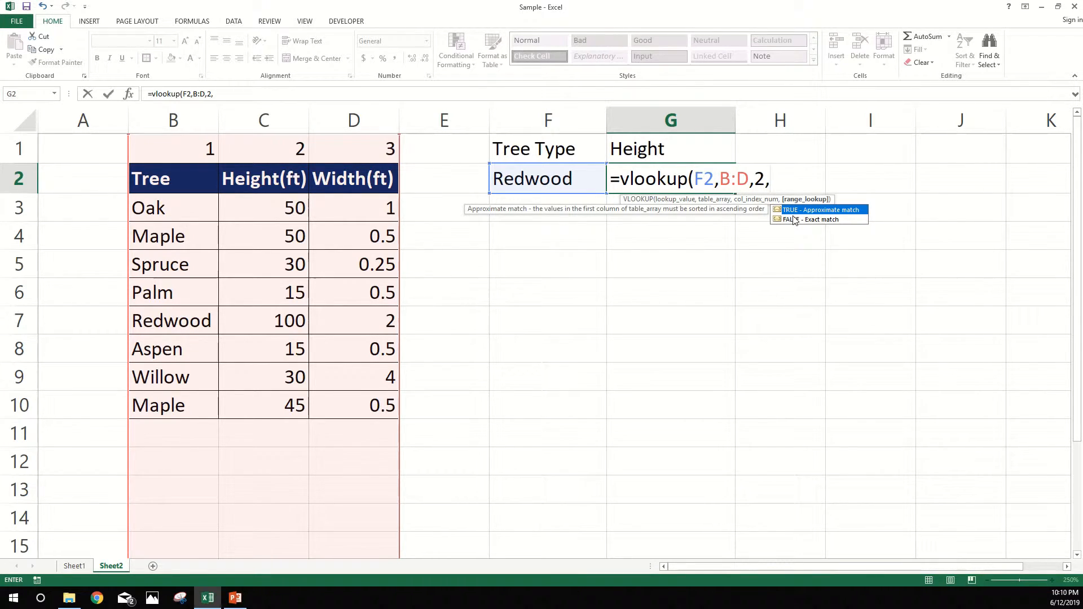
double_click(806, 219)
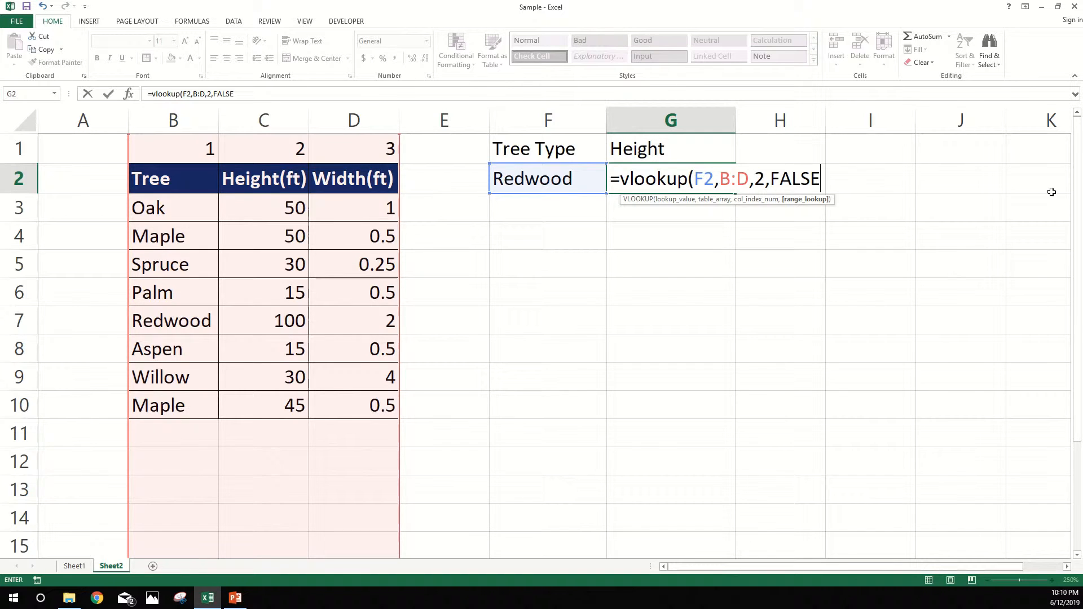
text())
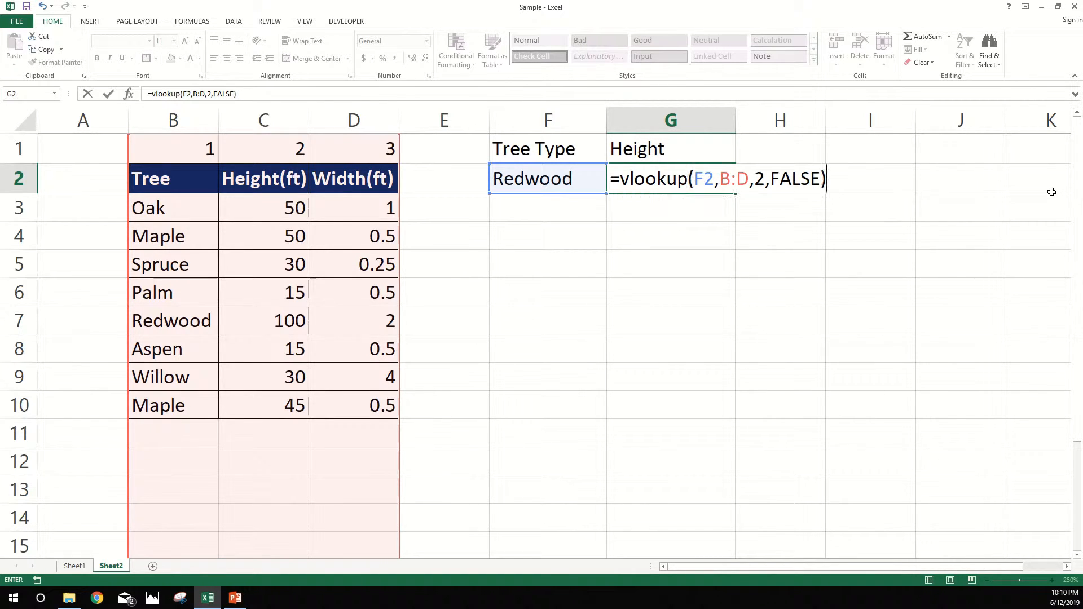
key(Return)
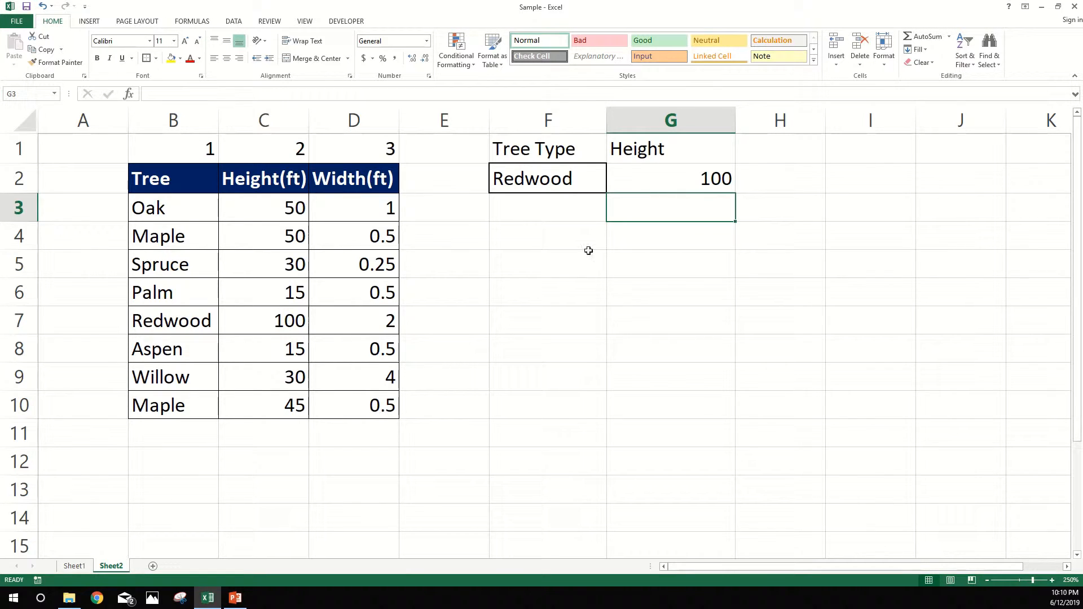
- Change the tree type in cell F2 to Maple
click(163, 325)
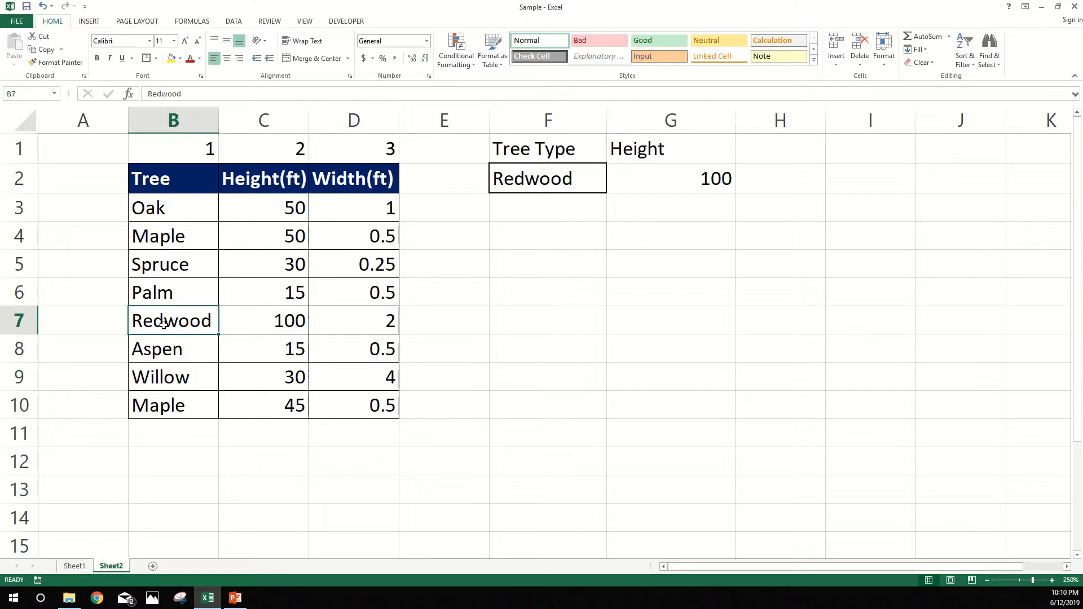
click(686, 171)
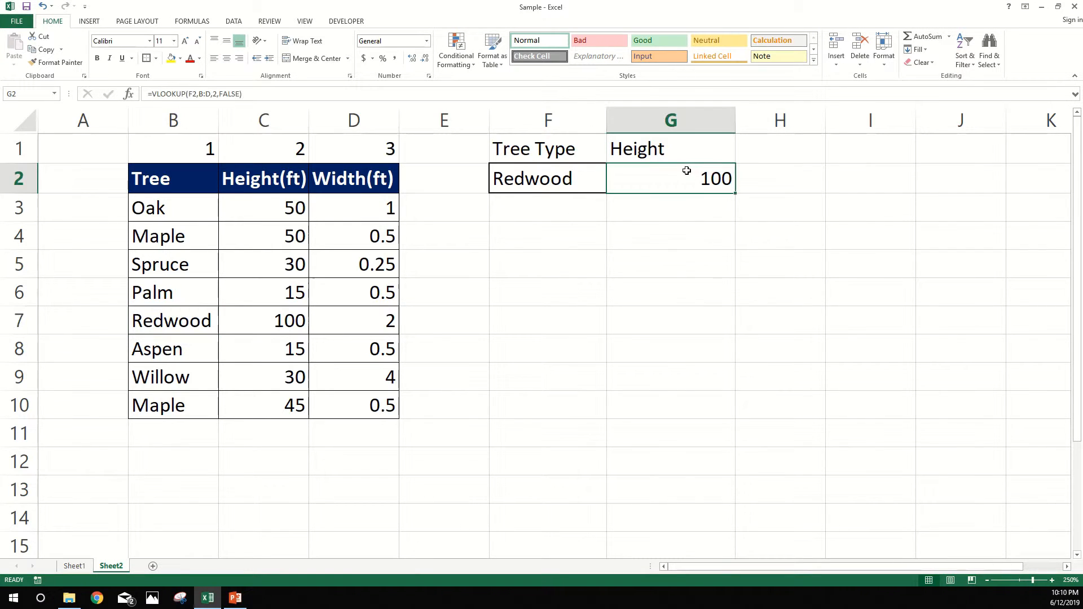
click(528, 180)
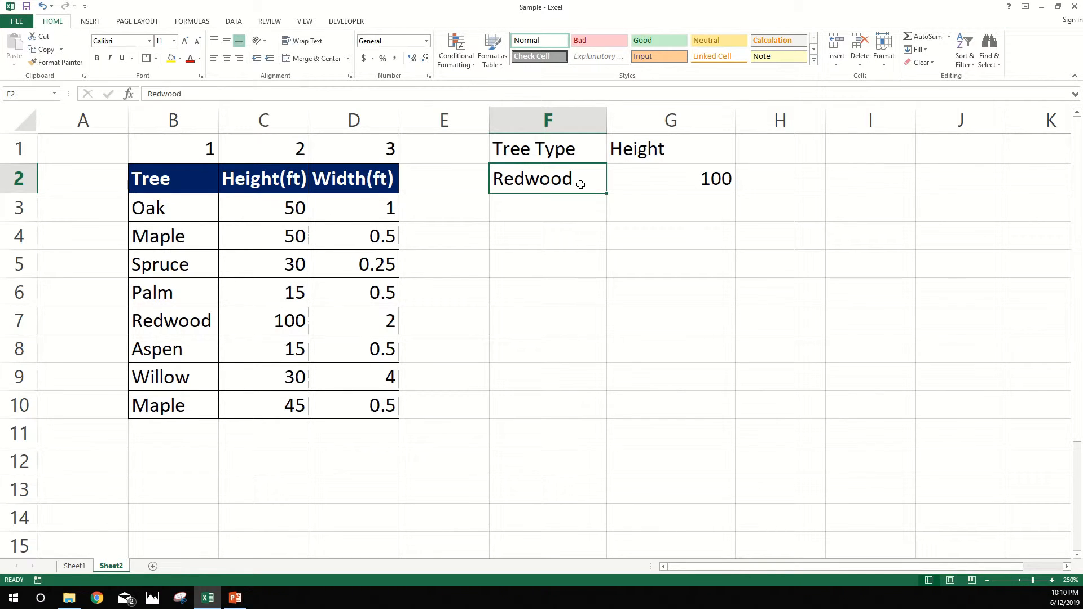
text(Maple)
key(Return)
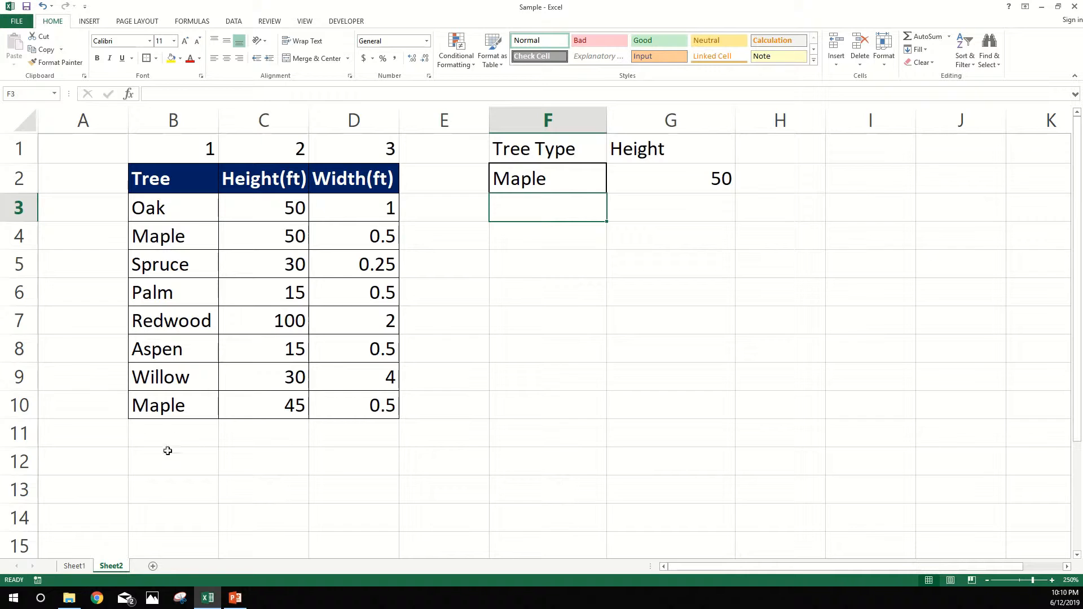
- Compare the two Maple rows in the tree table with the height returned by the lookup in G2
click(212, 404)
drag(153, 239, 263, 231)
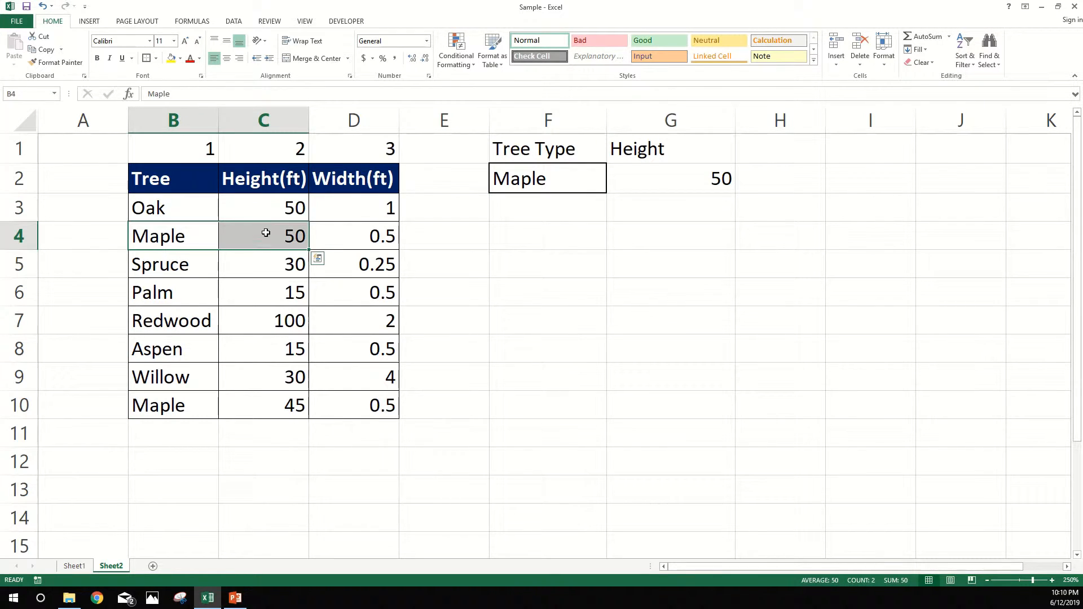
click(708, 172)
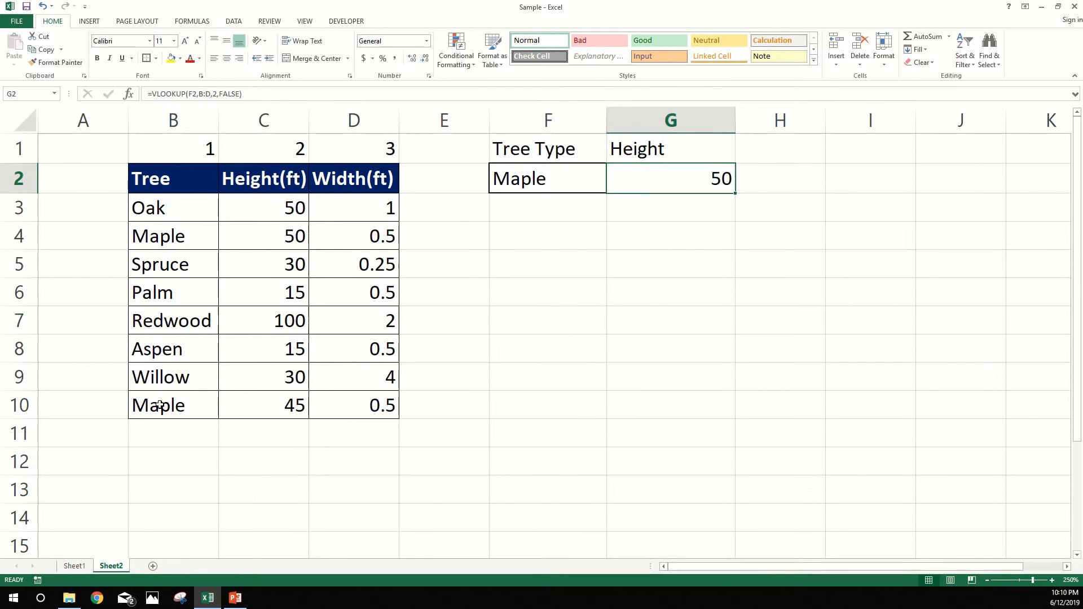
drag(160, 404, 273, 404)
click(201, 181)
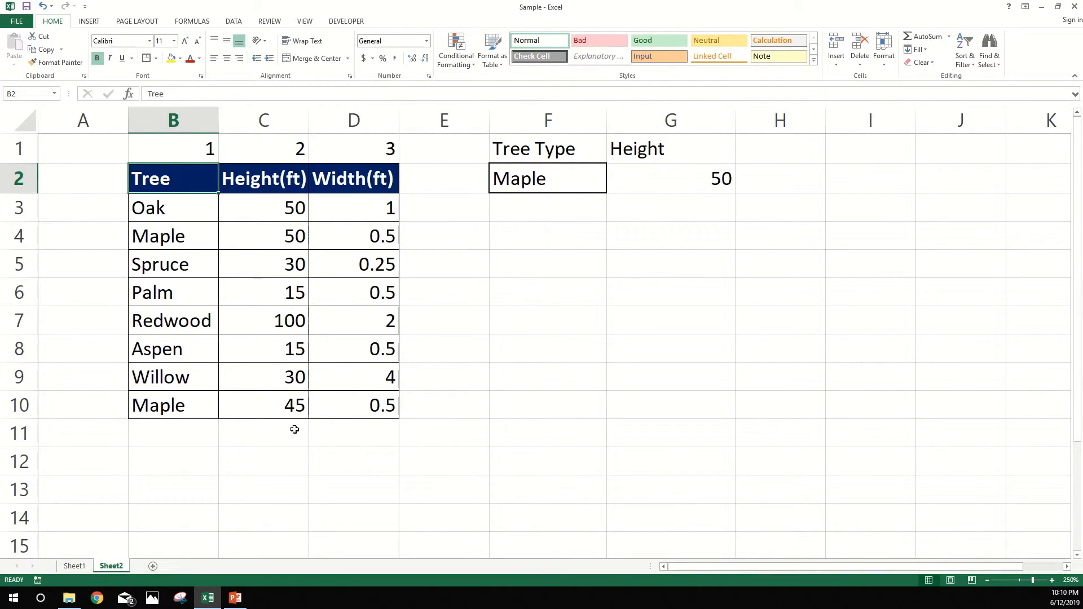
drag(160, 236, 344, 233)
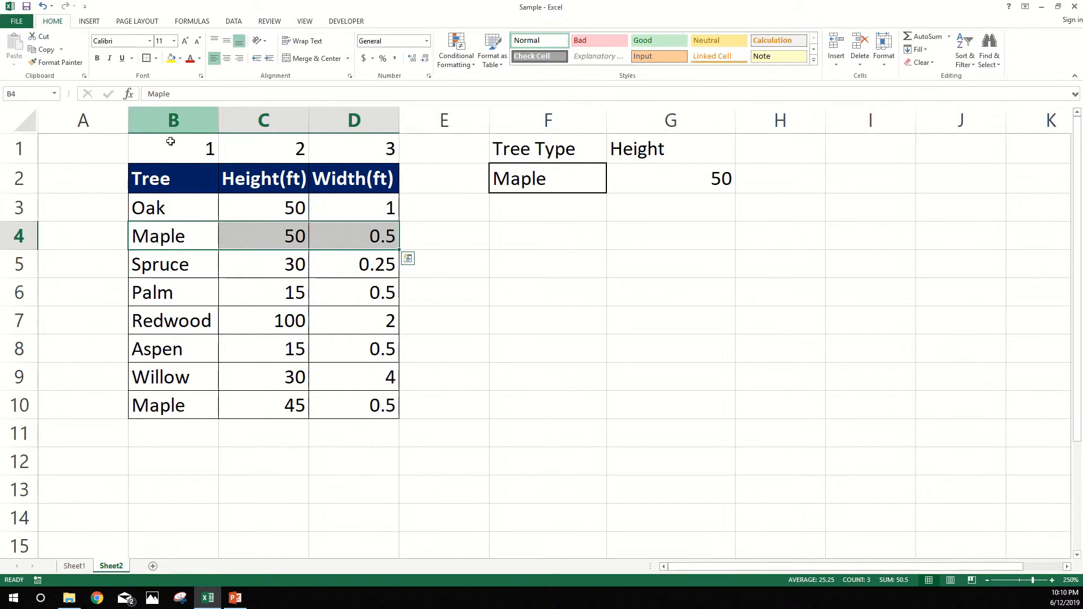
click(161, 234)
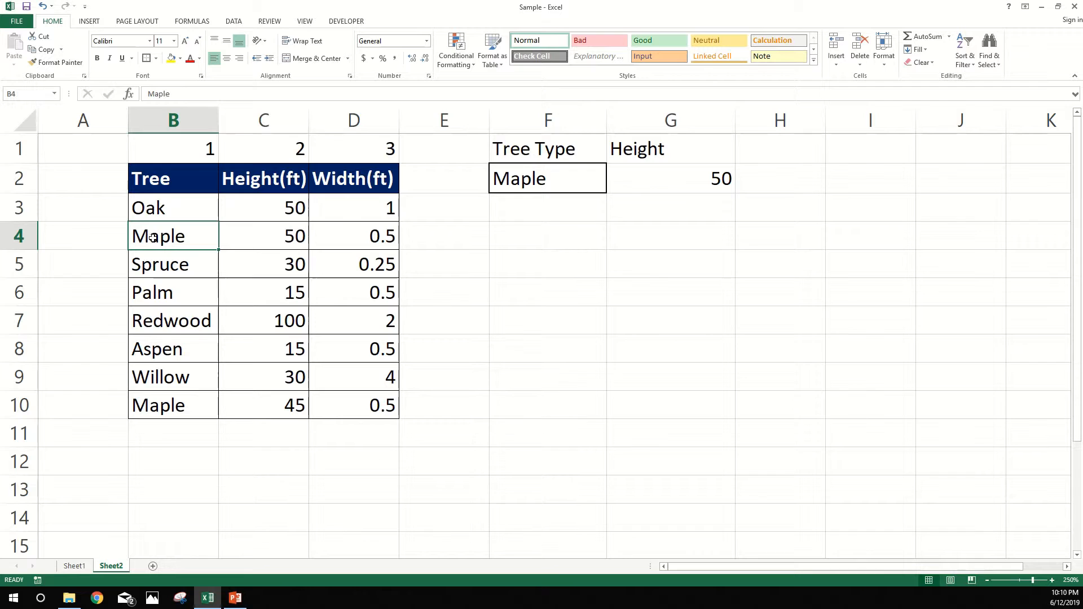
click(265, 237)
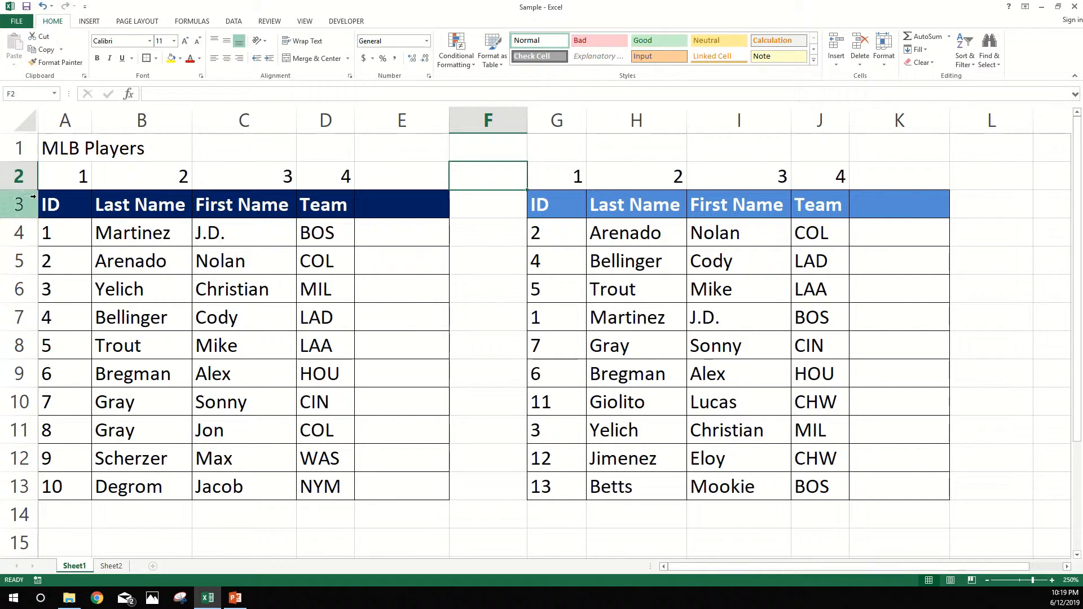
- Examine the two MLB player tables on Sheet1, including the first table's ID column and its repeated last names
drag(48, 195, 394, 485)
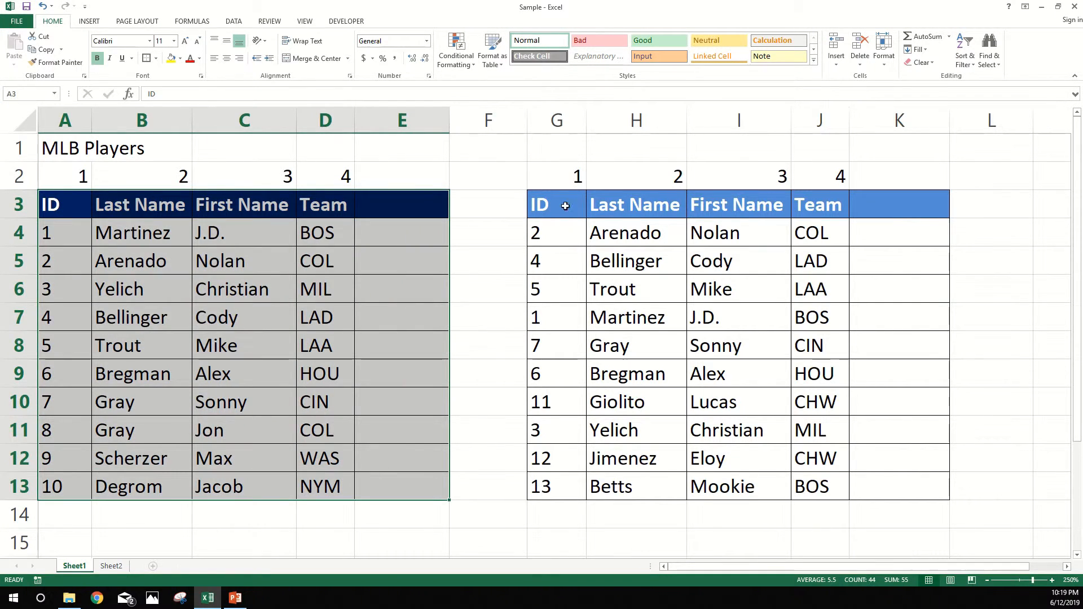
drag(541, 206, 903, 492)
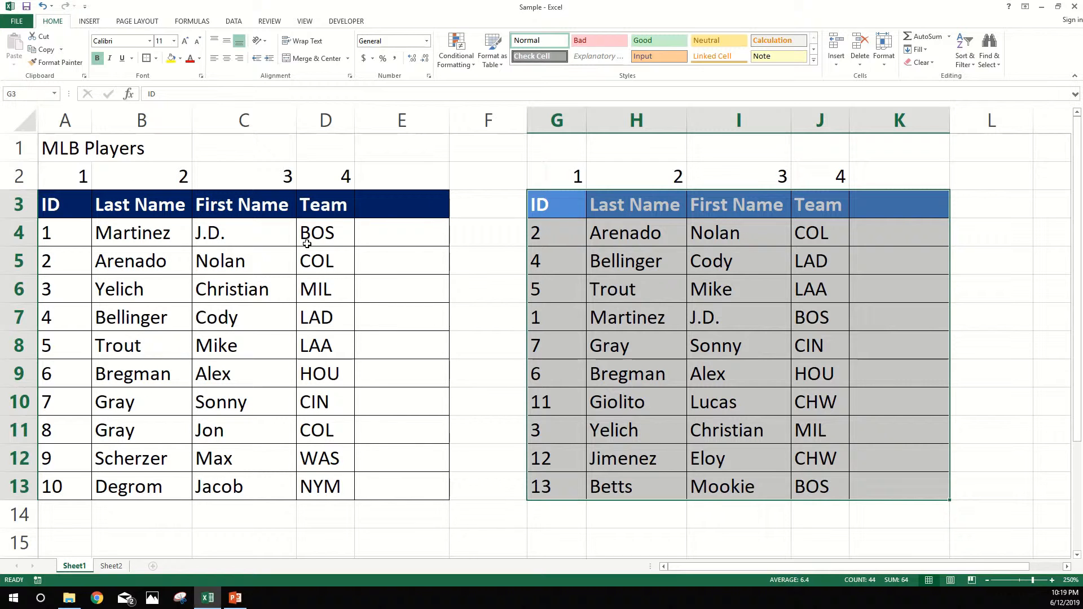
click(203, 238)
drag(73, 228, 43, 486)
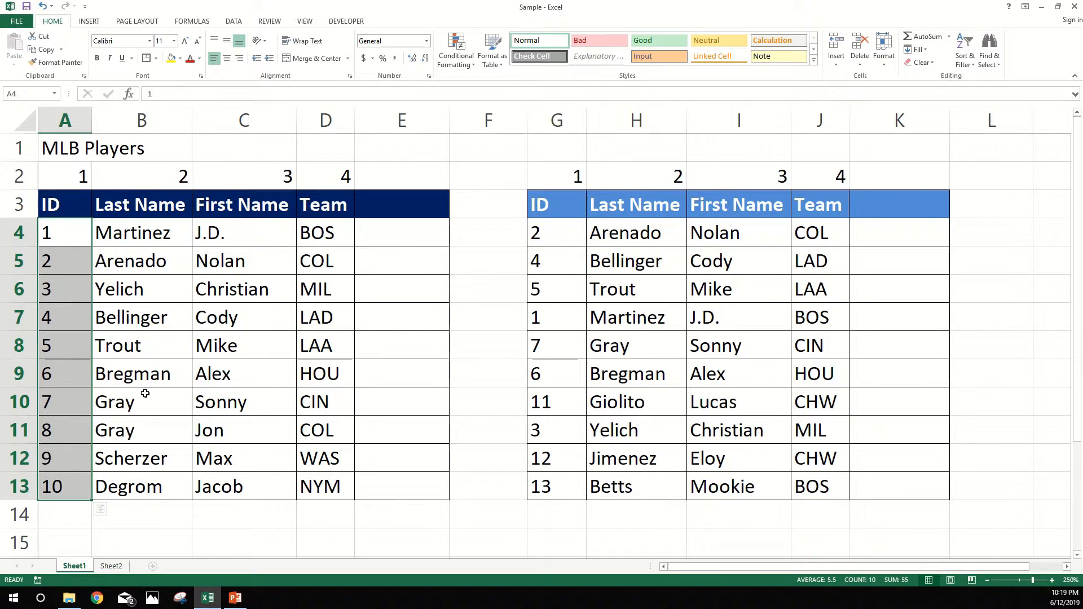
drag(145, 397, 141, 456)
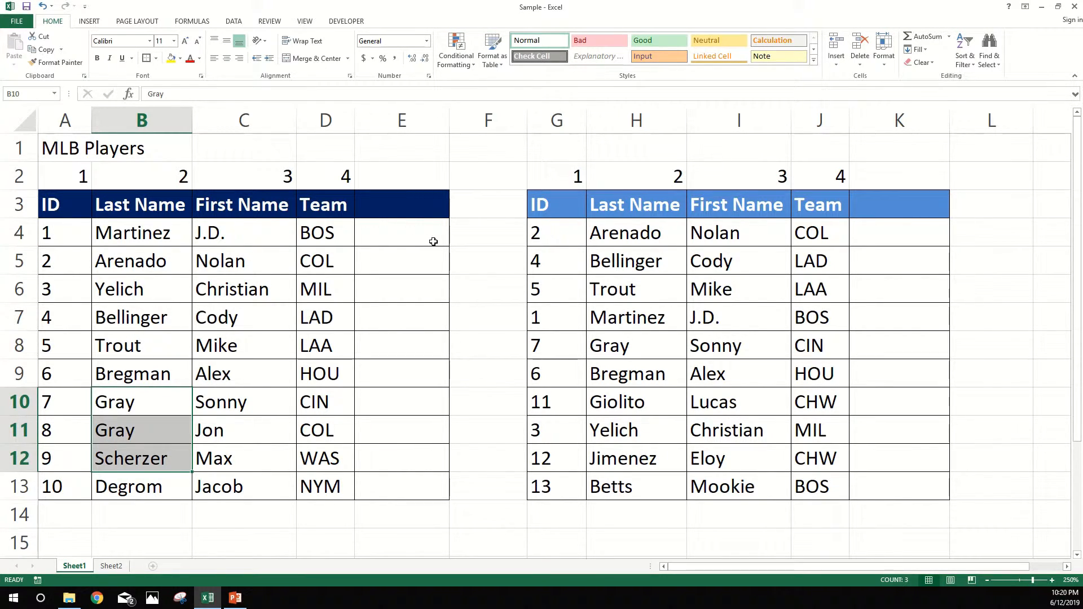
- Enter =VLOOKUP(A4,G:J,1,FALSE) in cell E4 to match the first table's ID against the second table
click(418, 228)
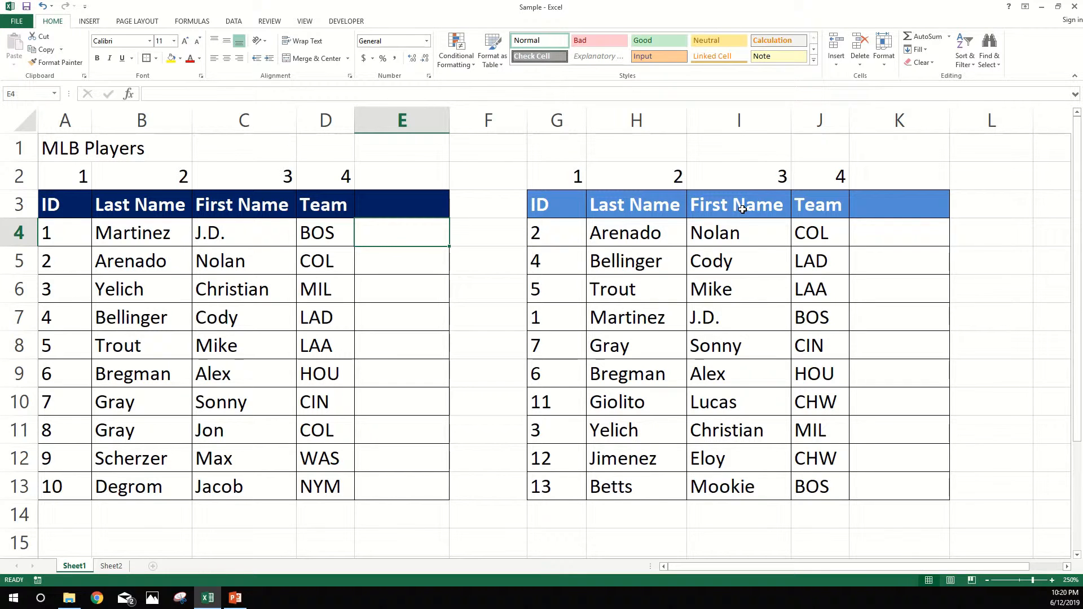
text(=vlookup()
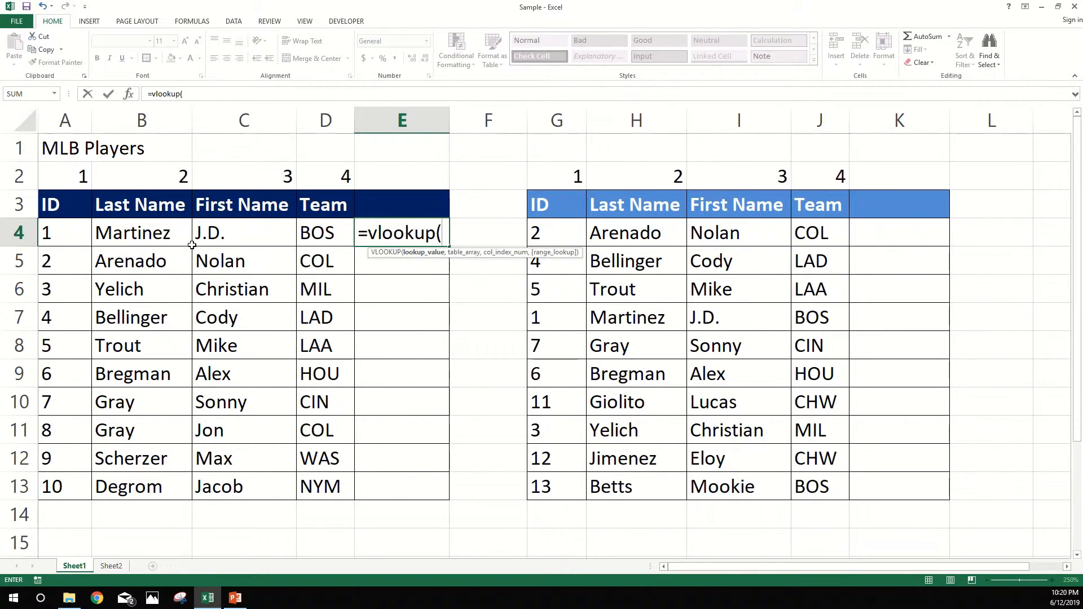
click(94, 232)
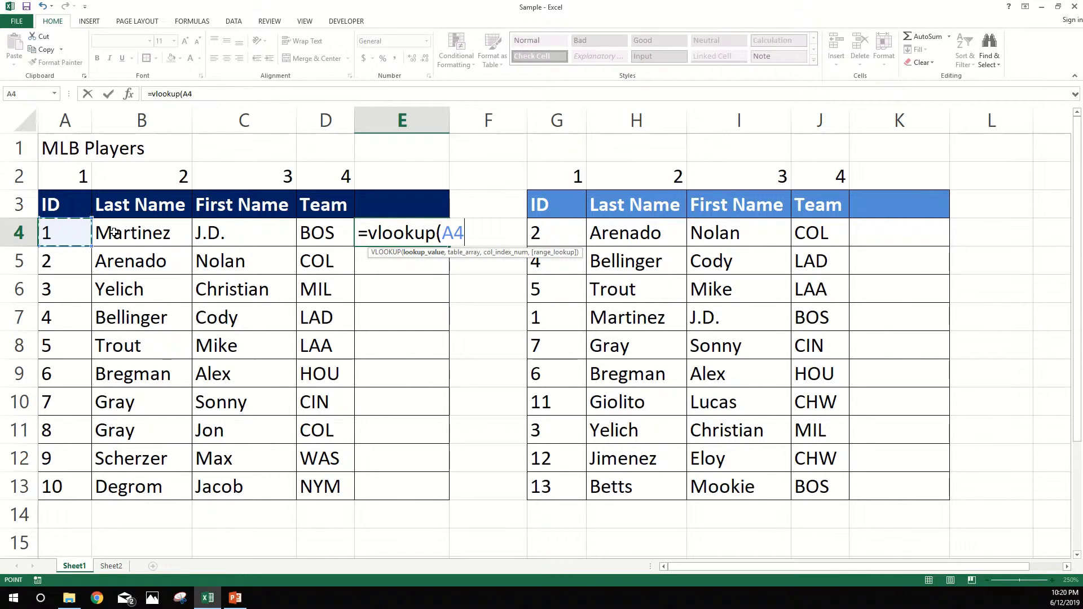
text(,)
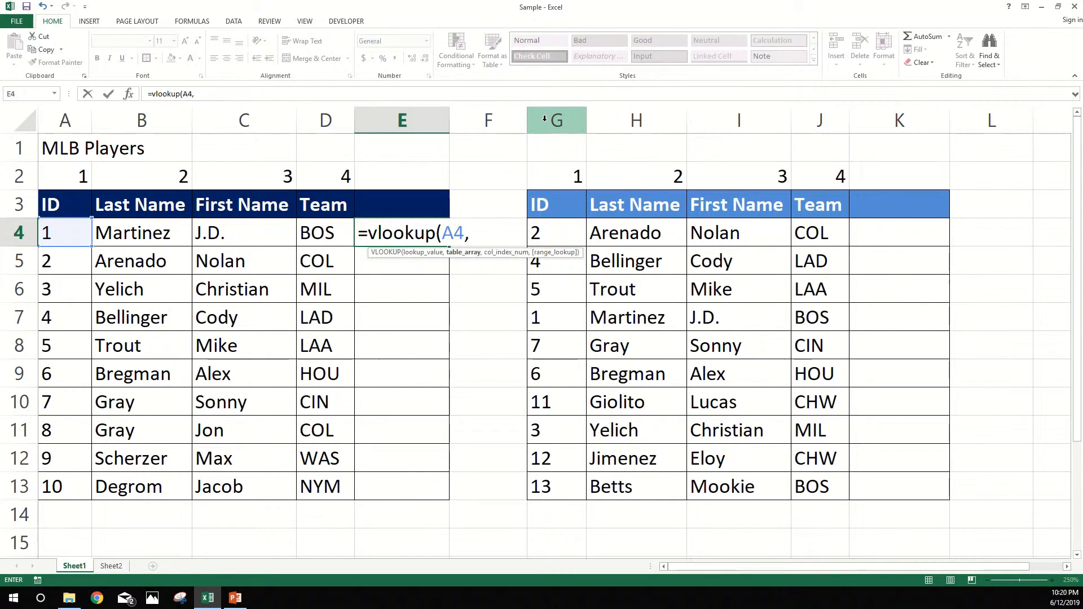
drag(556, 119, 812, 119)
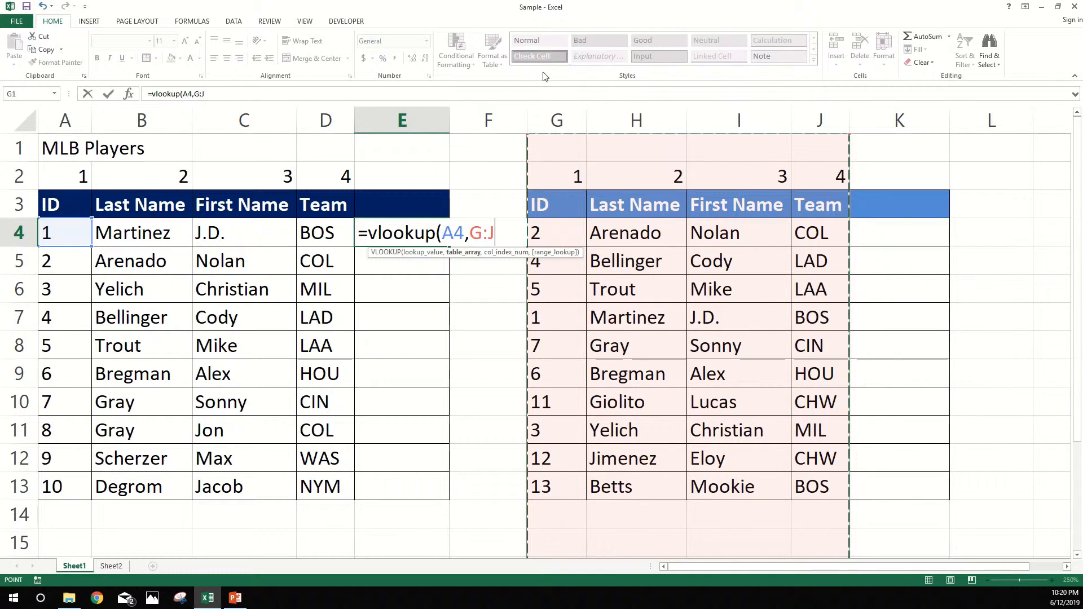
text(,)
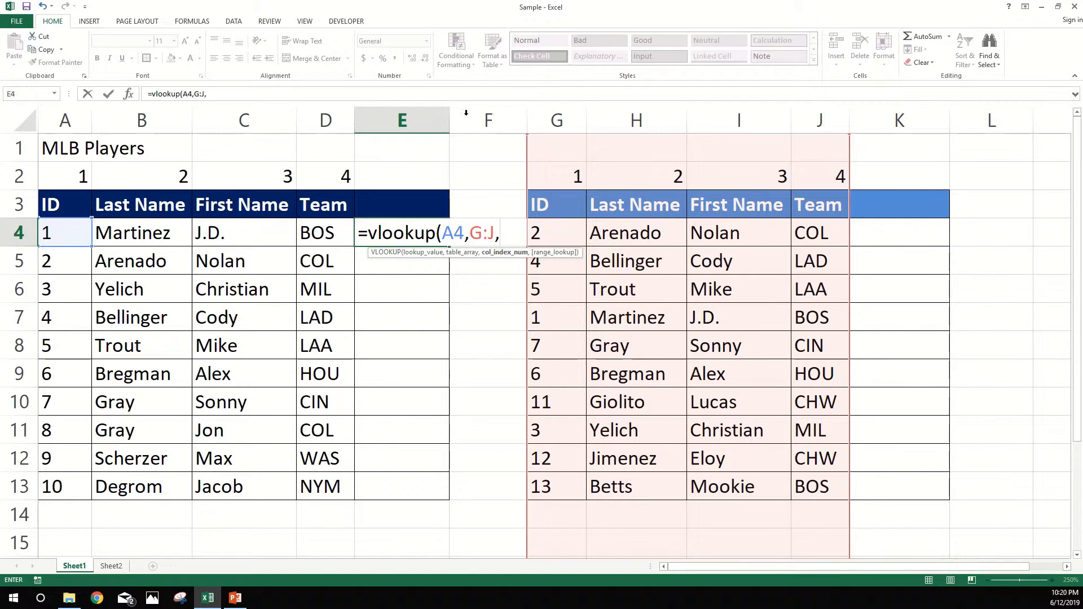
text(1,Fals)
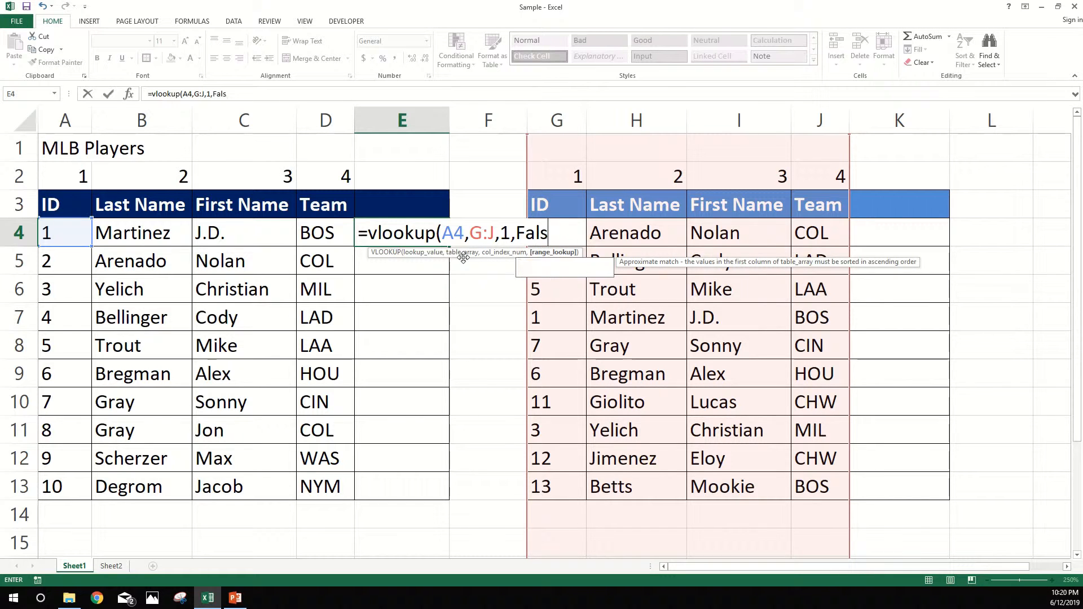
text(e))
key(Return)
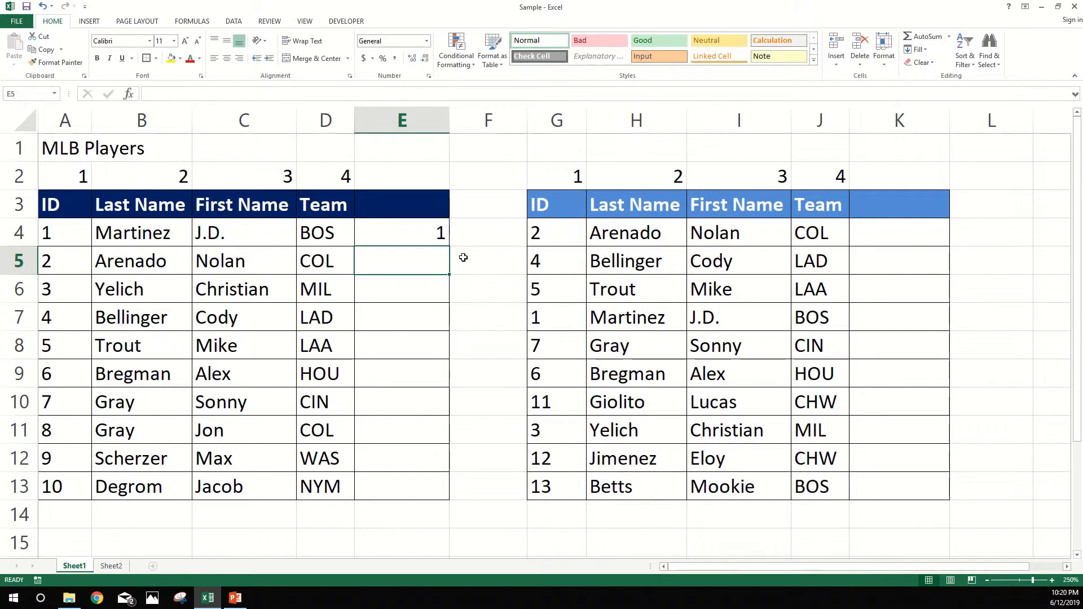
- Fill the E4 lookup down through E13 and check the copied formulas in E5 and E6 against their IDs
click(445, 233)
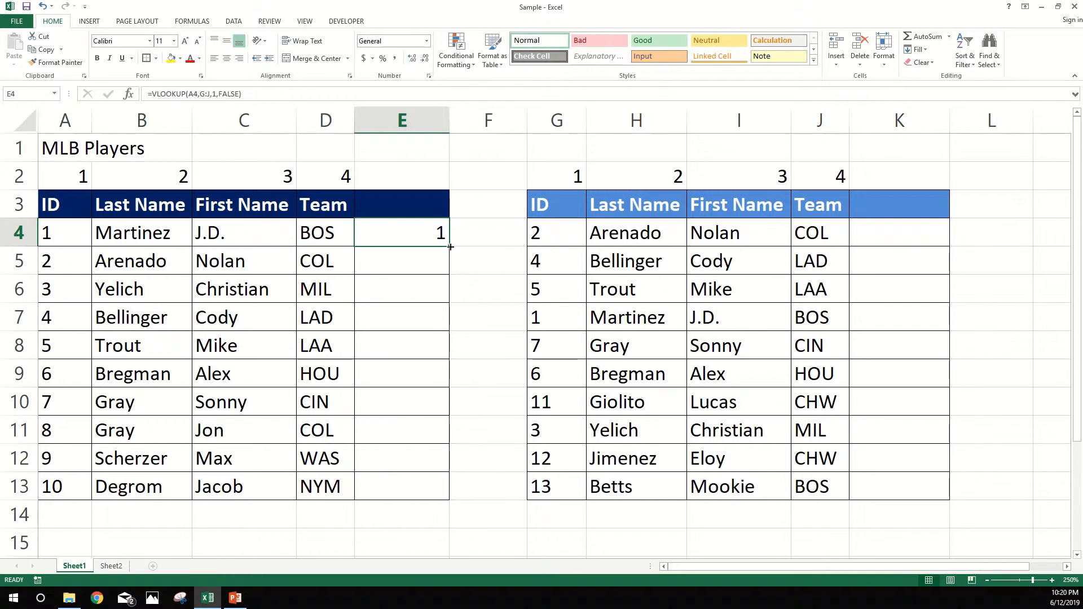
drag(450, 246, 446, 502)
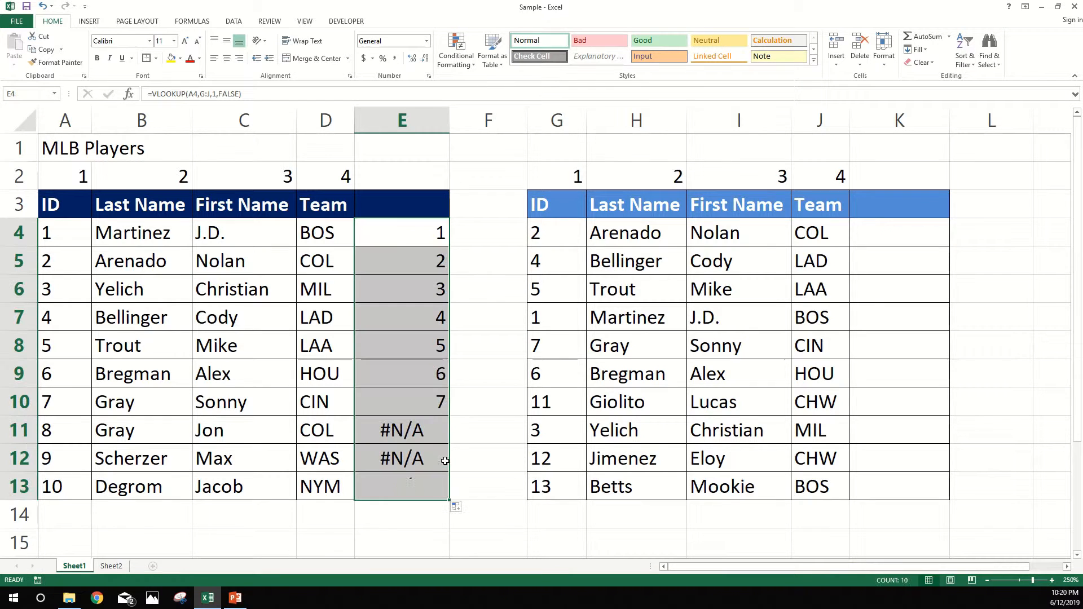
click(419, 254)
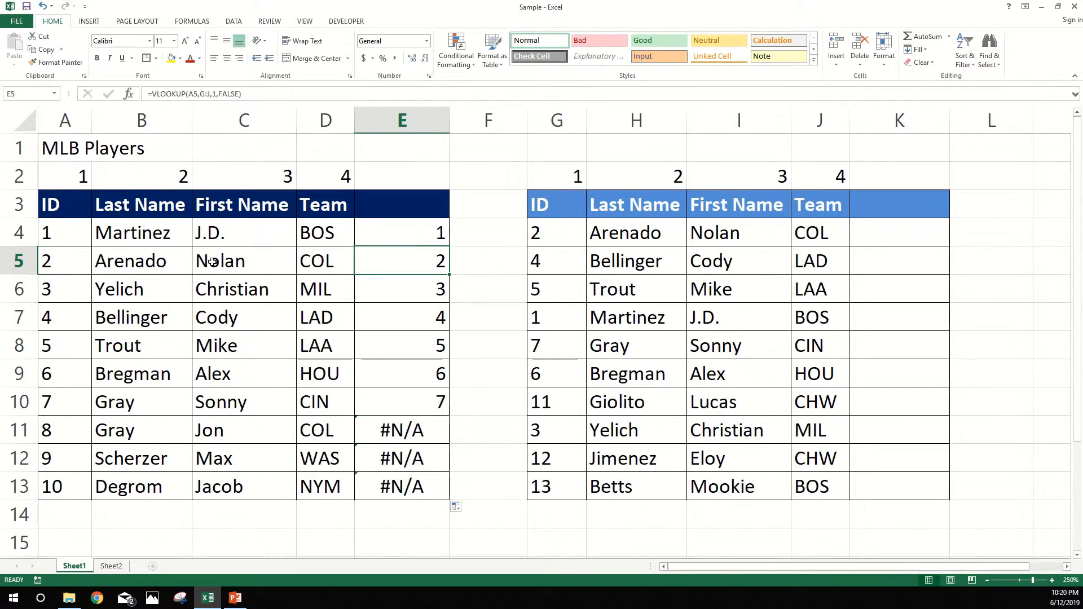
click(51, 262)
click(406, 257)
click(426, 300)
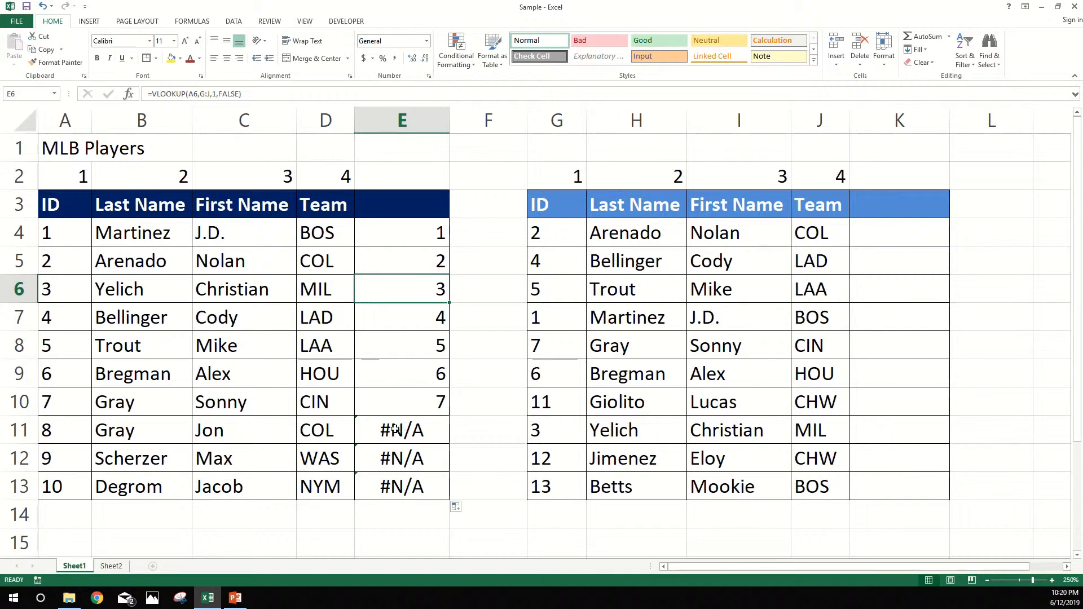
- Enter =VLOOKUP(G4,A3:D13,1,FALSE) in cell K4 to match the second table's ID against the first table
click(898, 227)
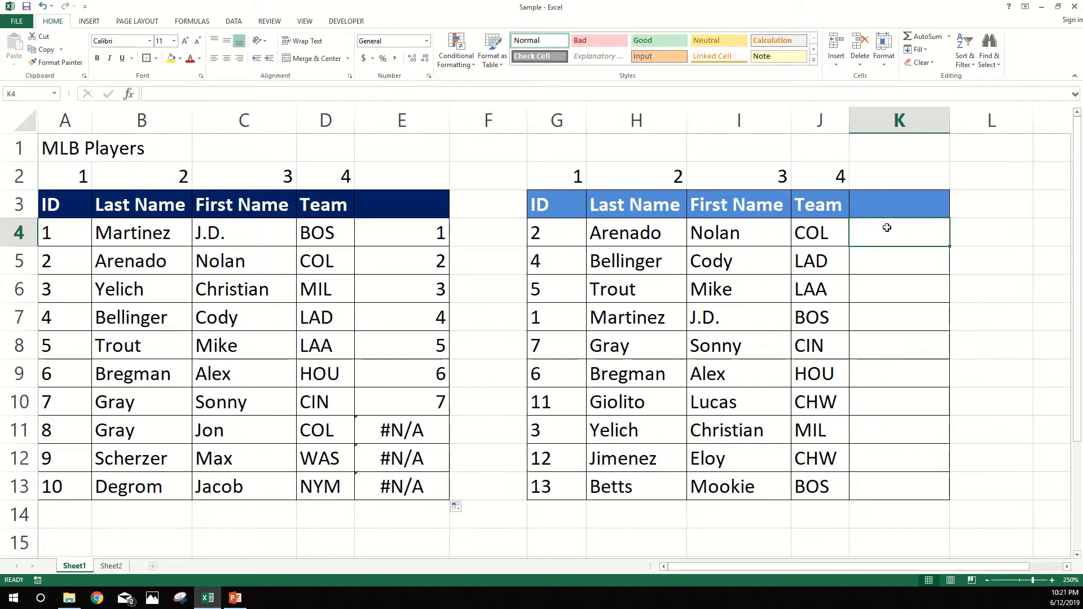
text(=)
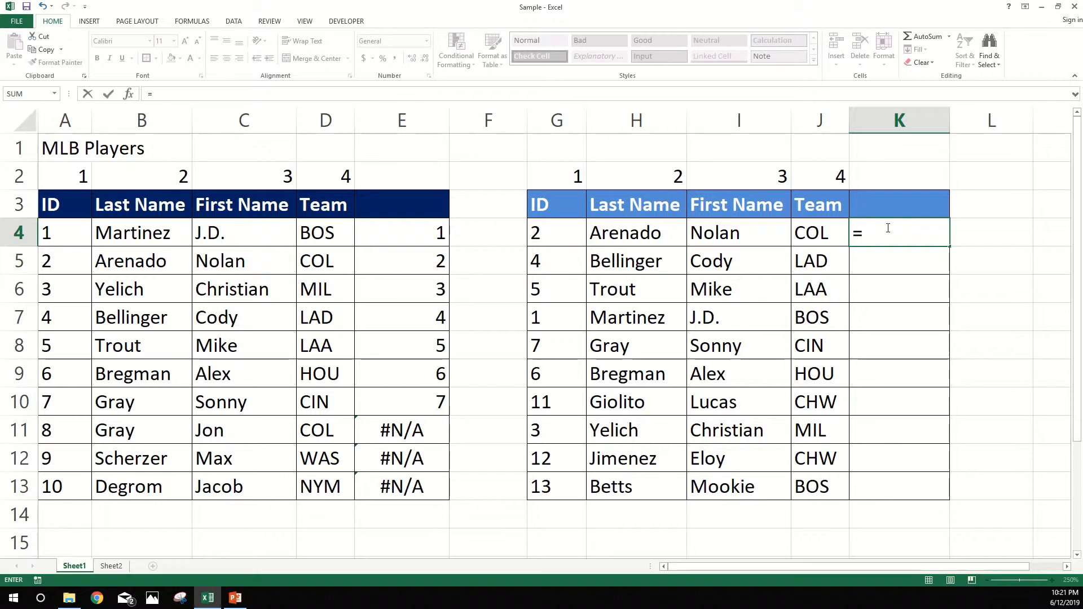
text(vlookup()
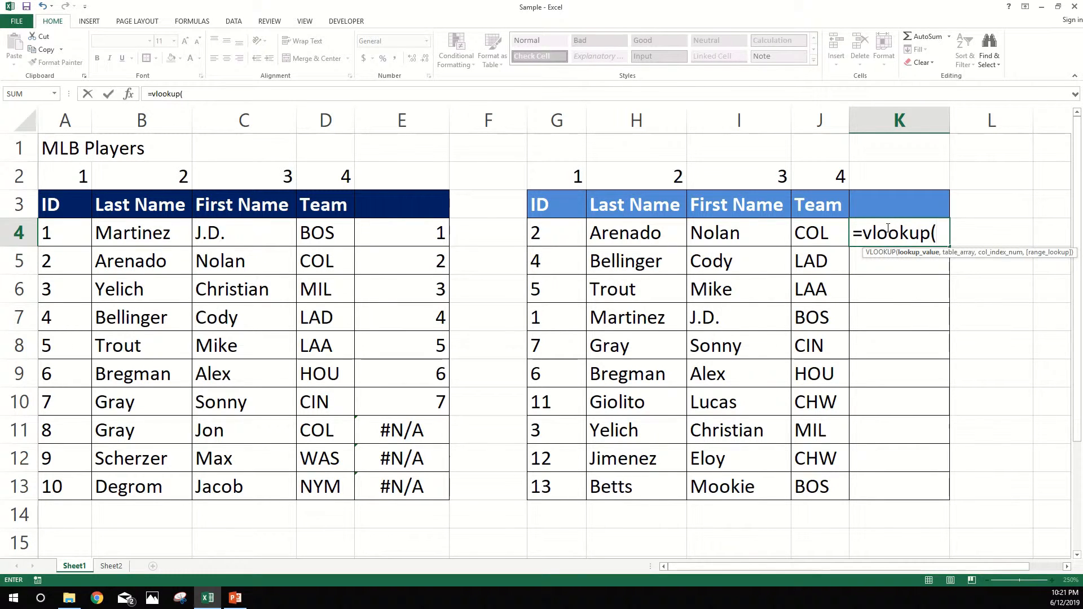
click(549, 229)
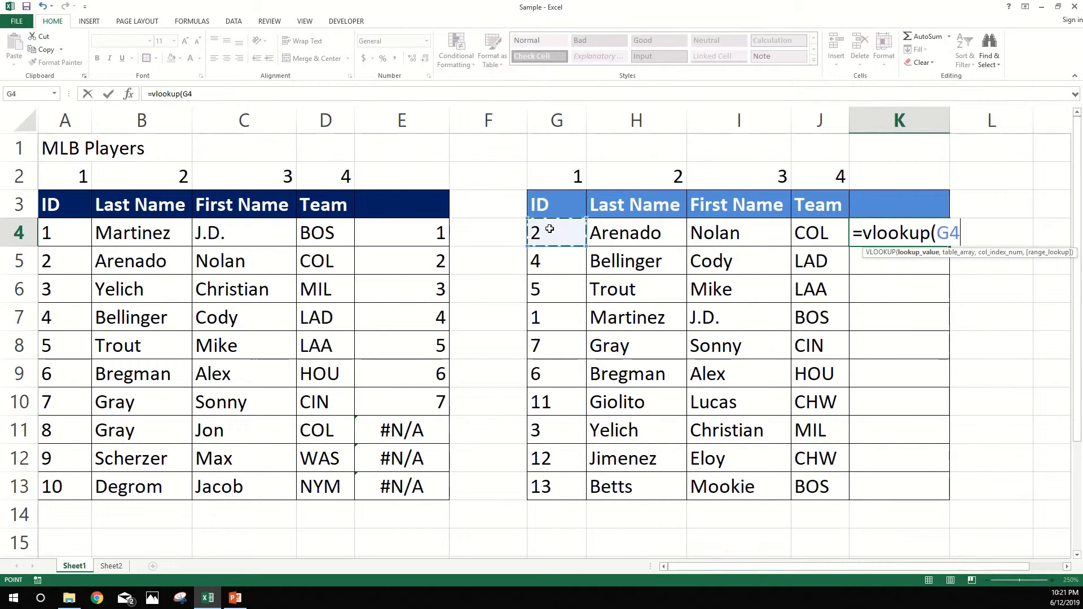
text(,)
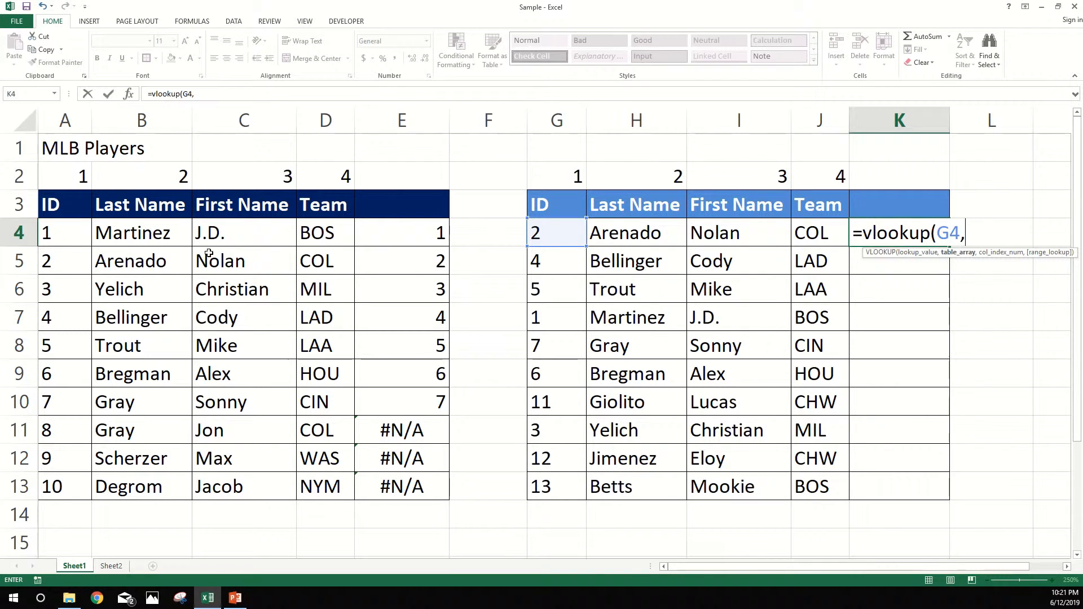
drag(50, 204, 330, 493)
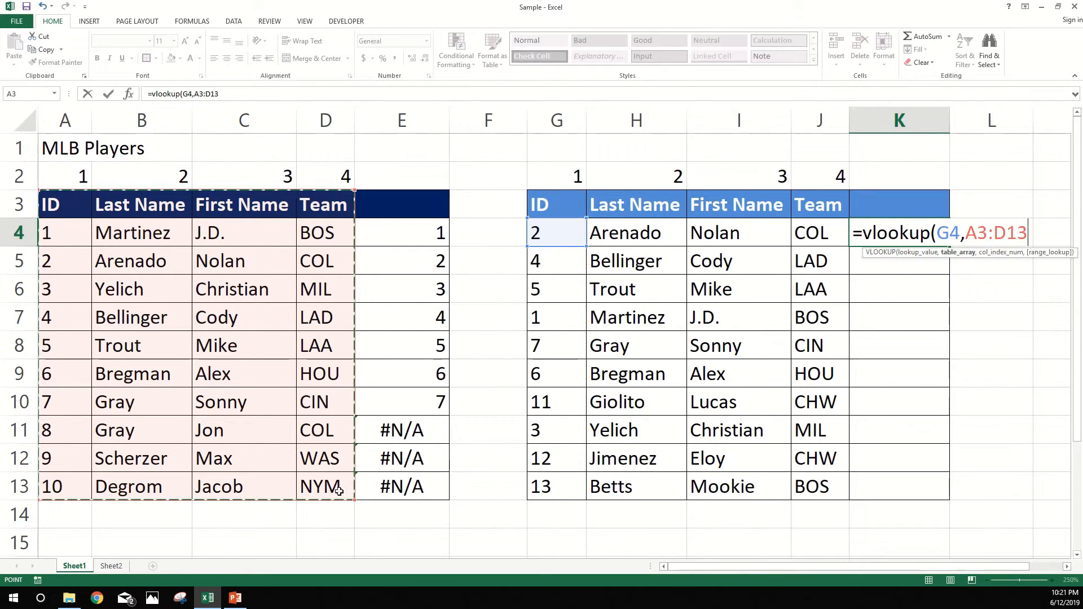
text(,)
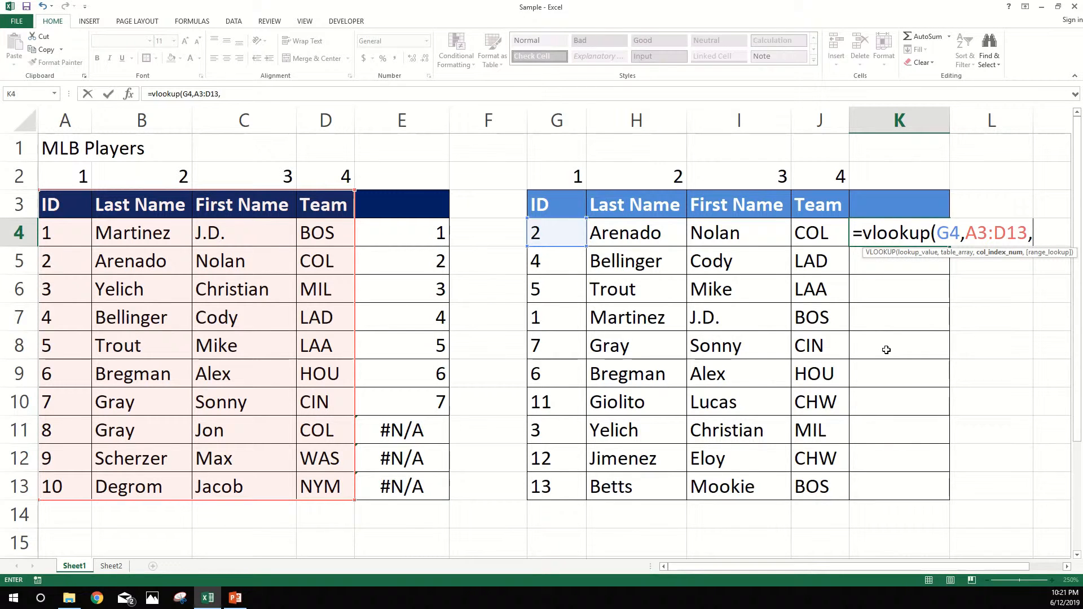
text(1,false)
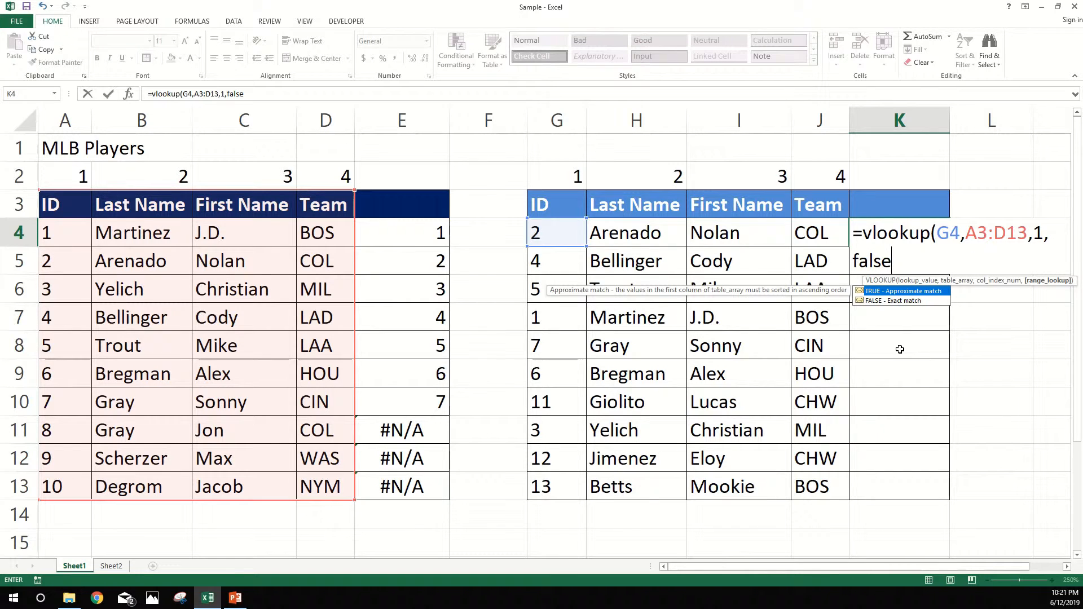
text())
key(Return)
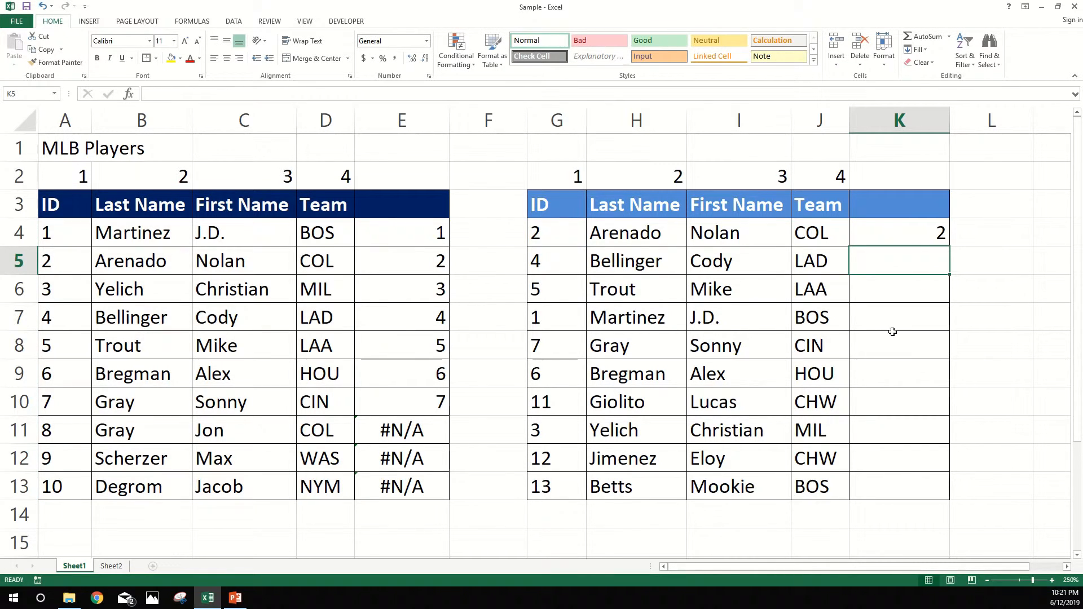
- Fill the K4 lookup down through K13 and check the formulas copied into K5 and K6
click(918, 235)
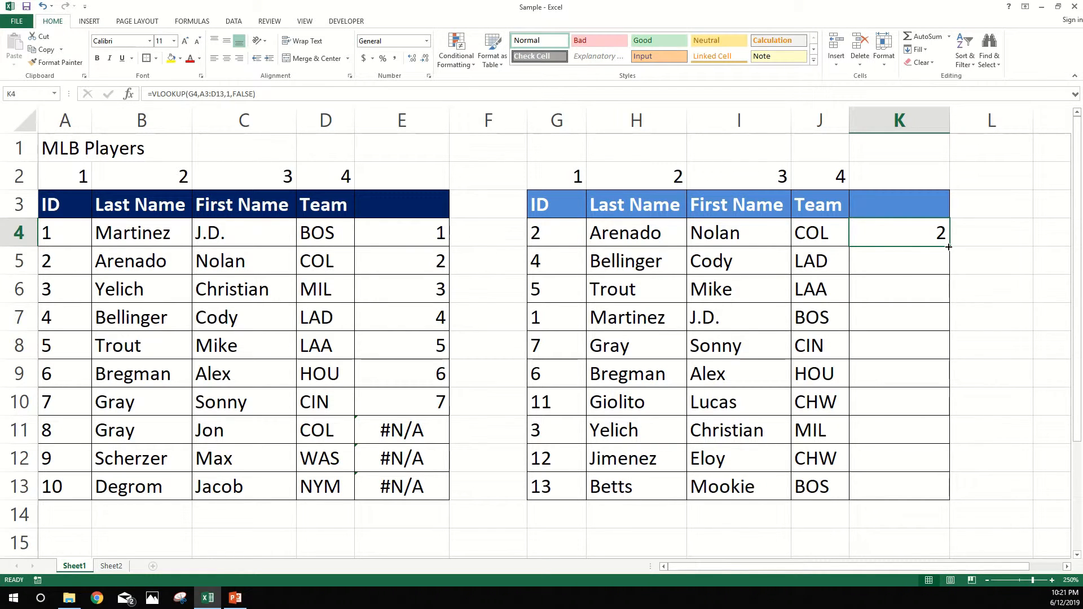
drag(949, 253, 953, 501)
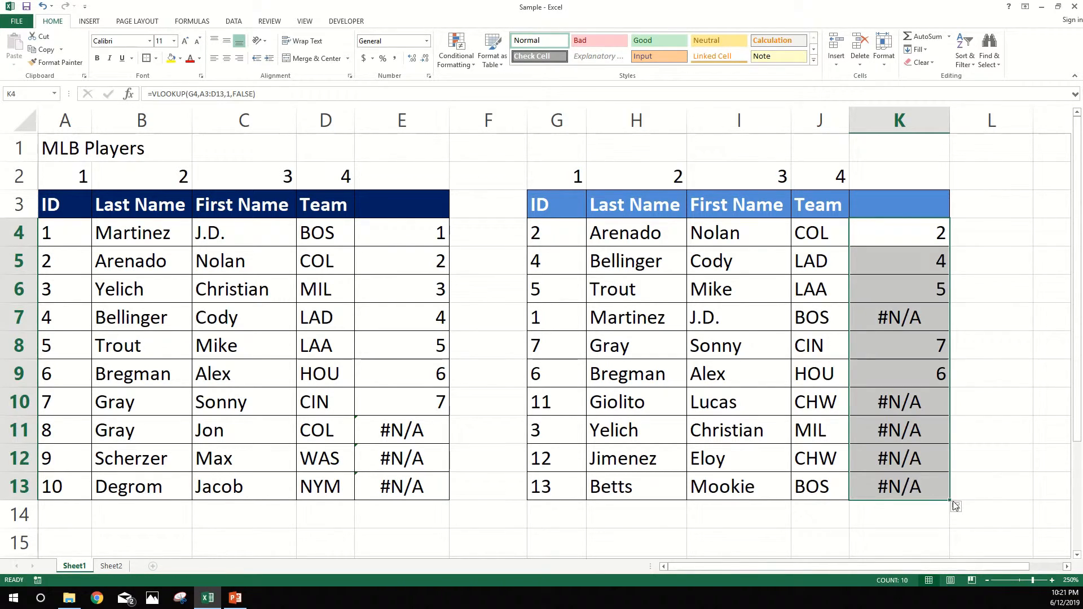
click(918, 260)
click(918, 288)
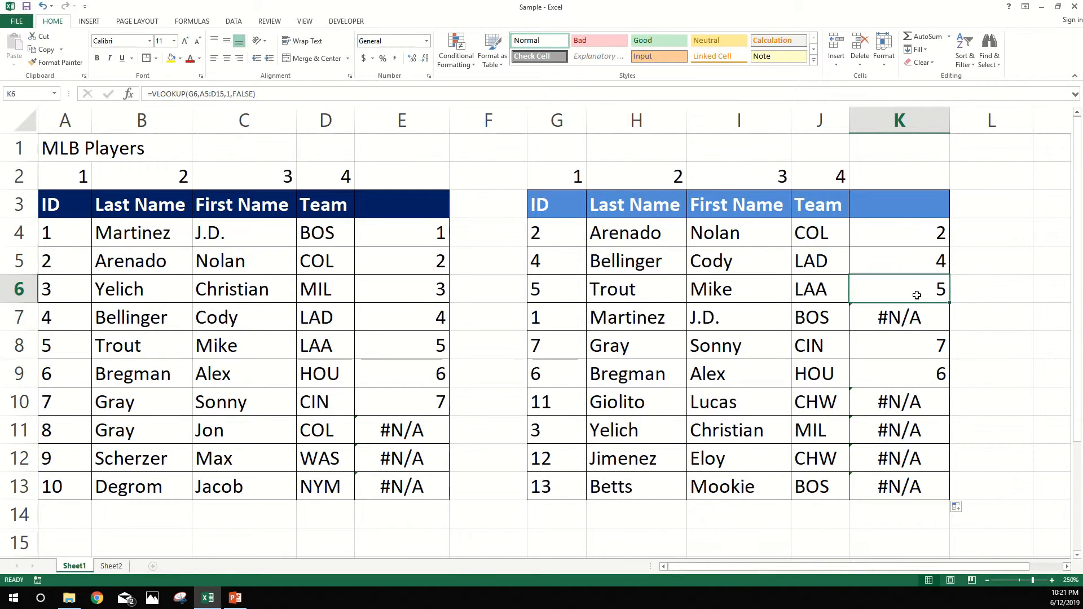
- Inspect the table ranges of the copied formulas in K7 and K9, and undo the fill in column K
click(916, 317)
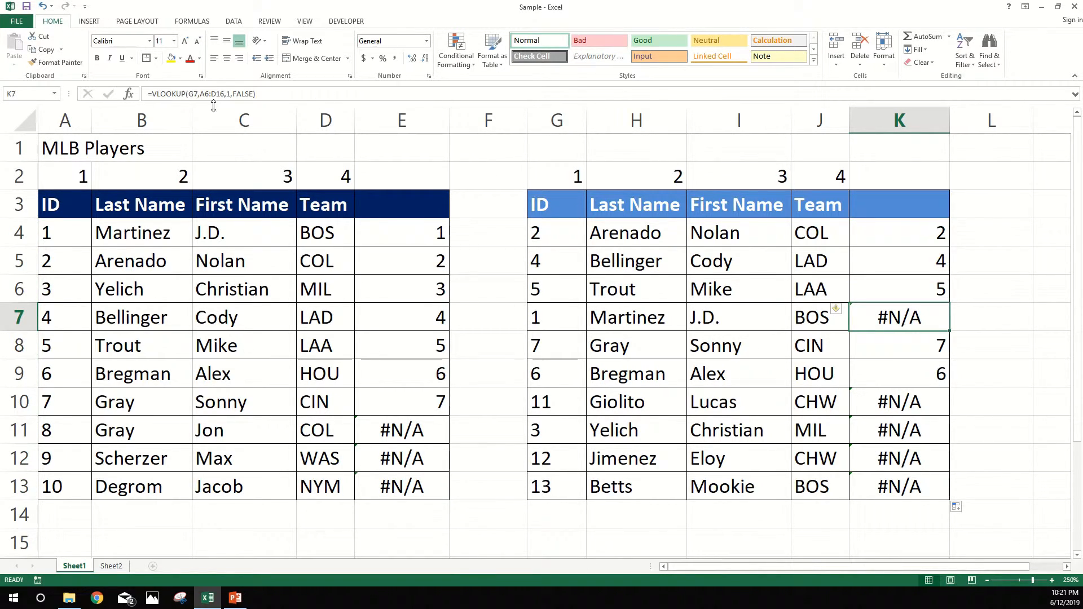
click(915, 356)
double_click(912, 319)
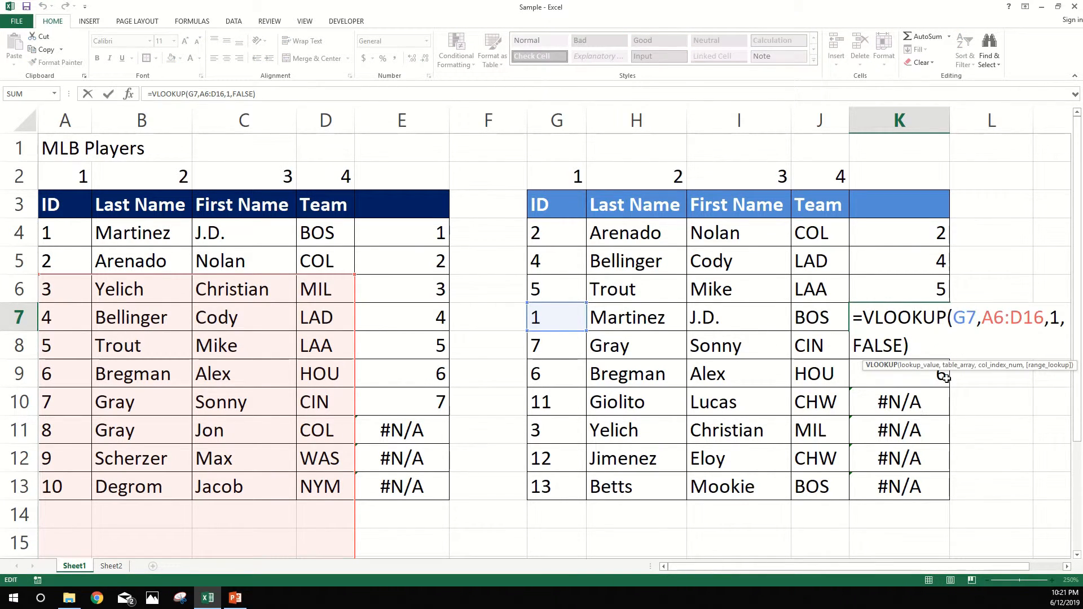
key(Return)
double_click(897, 374)
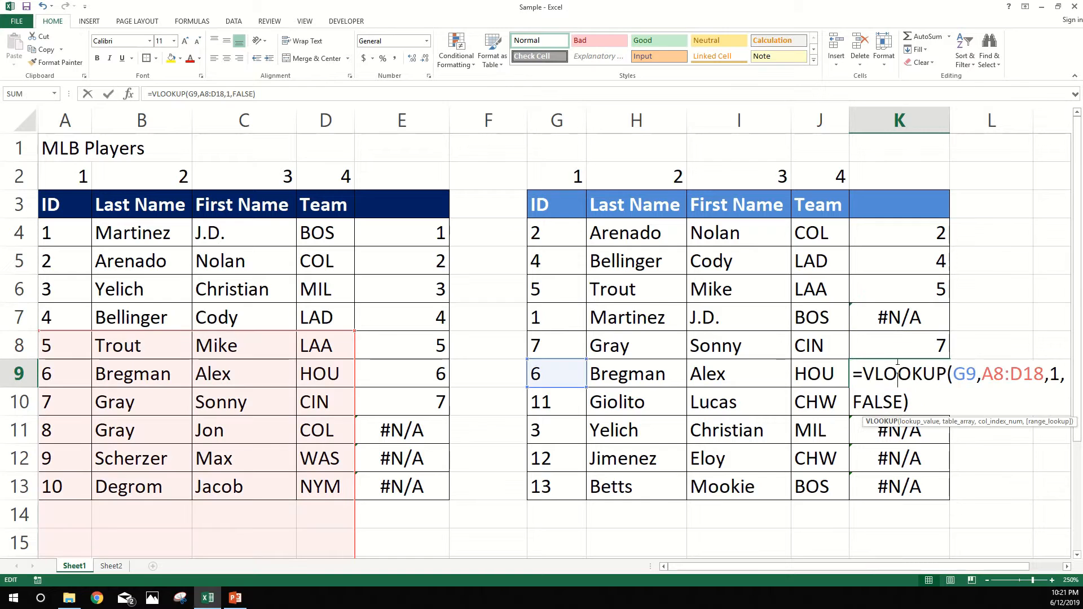
key(Escape)
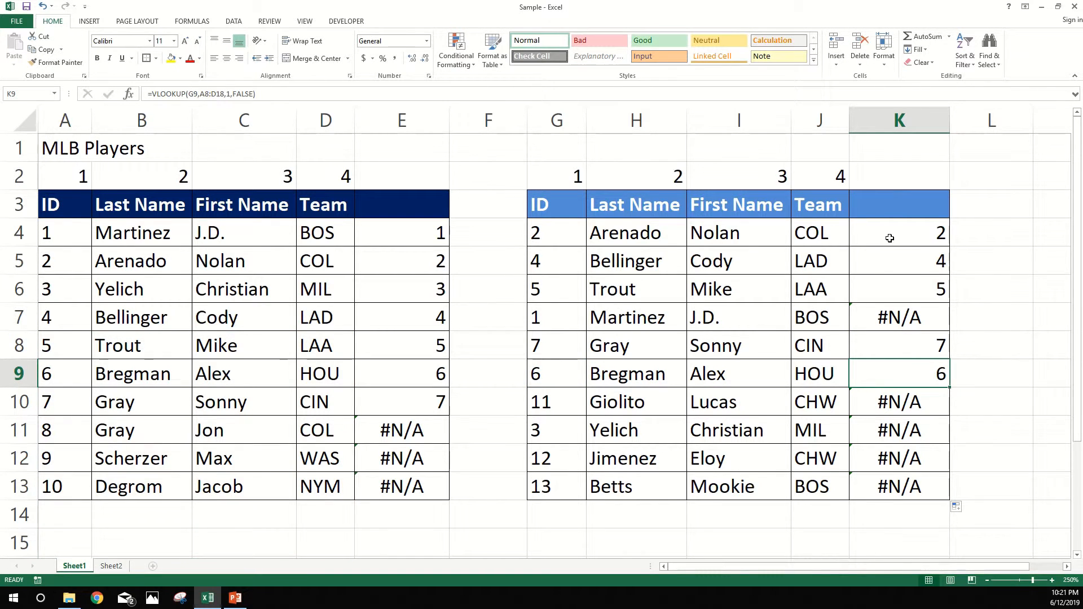
click(915, 233)
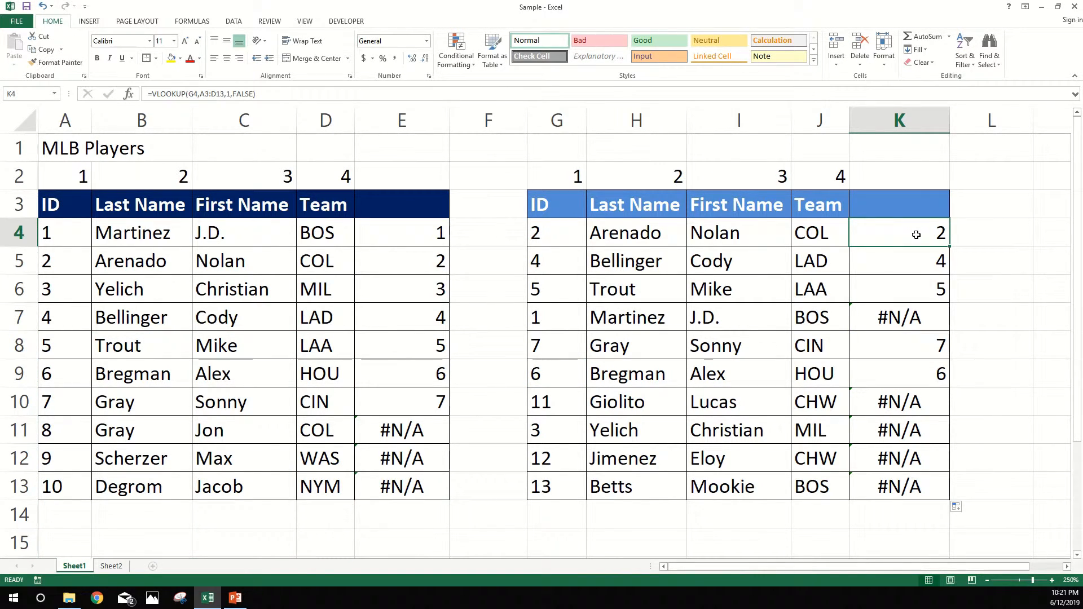
key(ctrl+z)
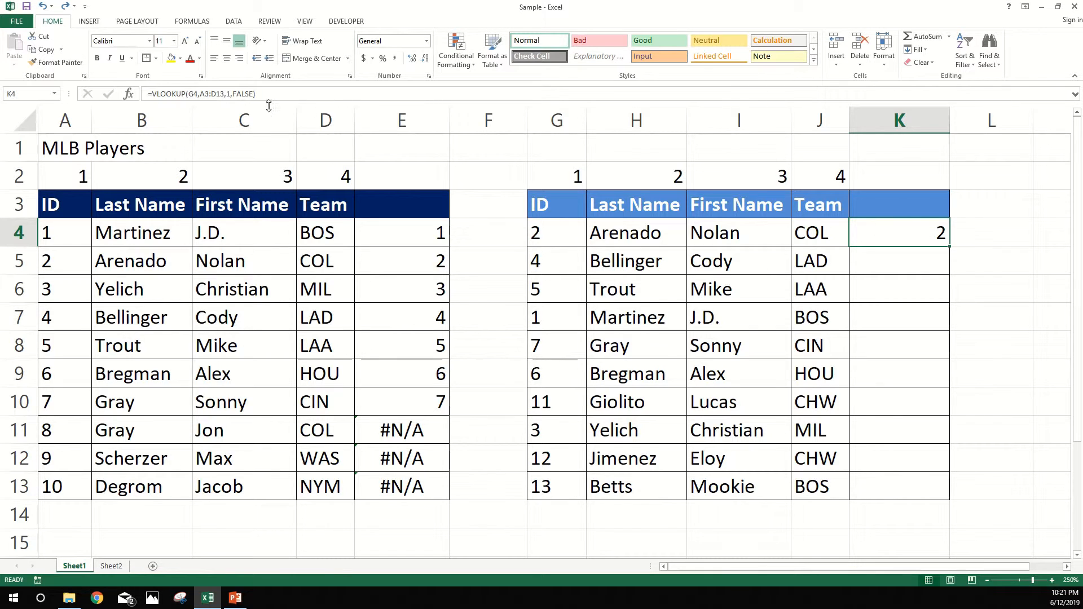
- Make the table range in the K4 lookup formula absolute as $A$3:$D$13
click(236, 94)
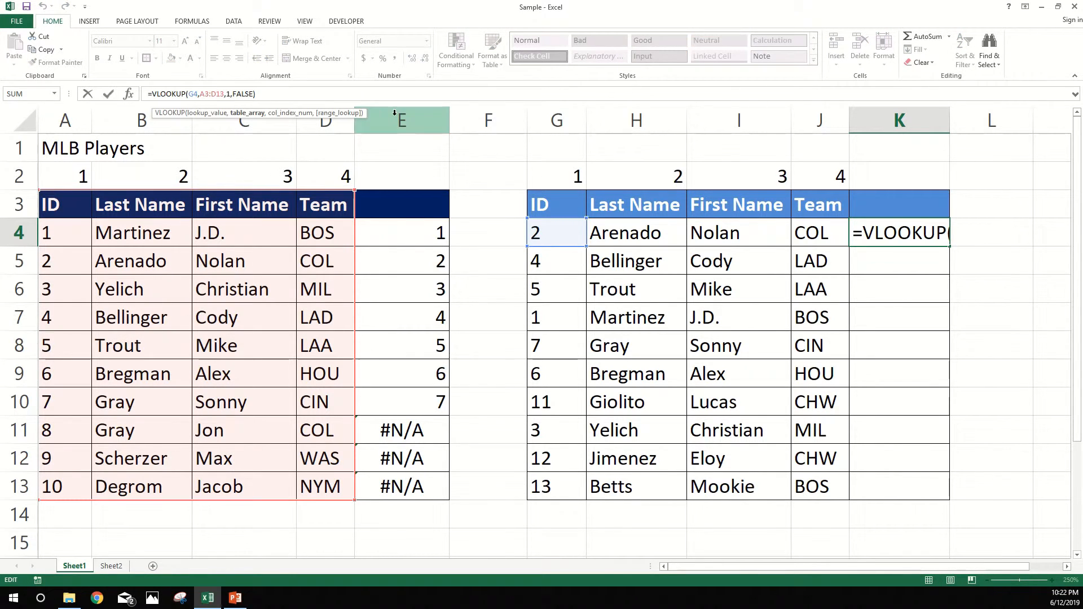
drag(224, 95, 203, 92)
key(F4)
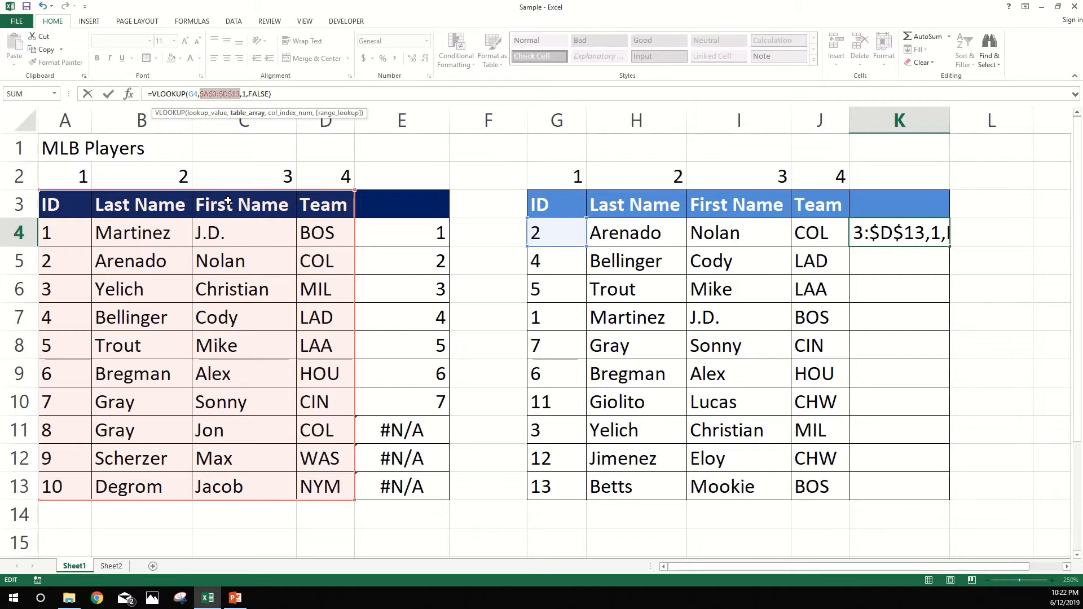
key(Return)
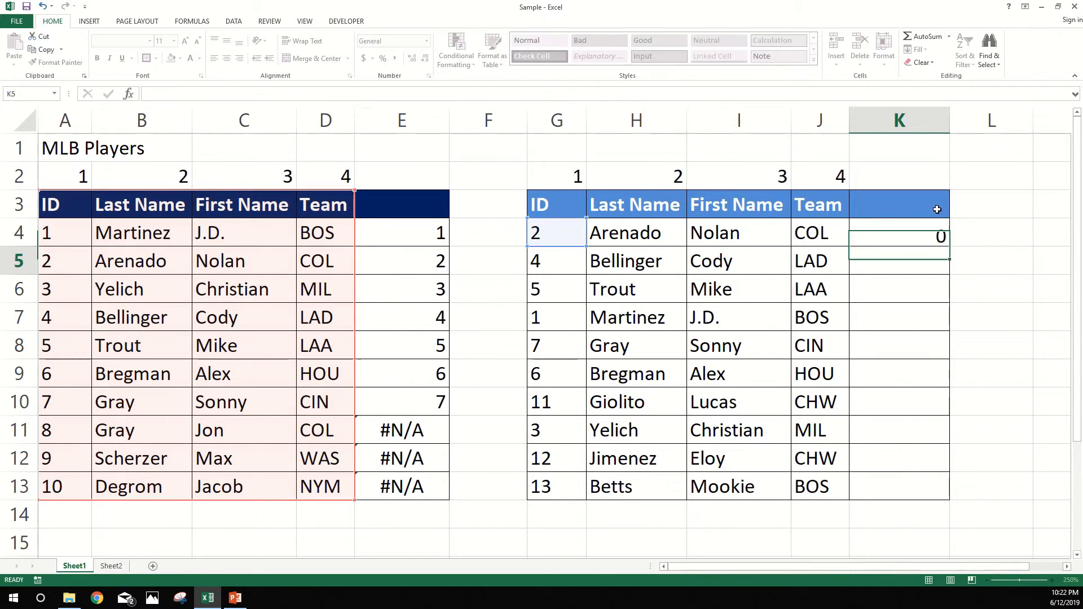
- Fill the K4 lookup with the absolute table range down through K13
click(918, 237)
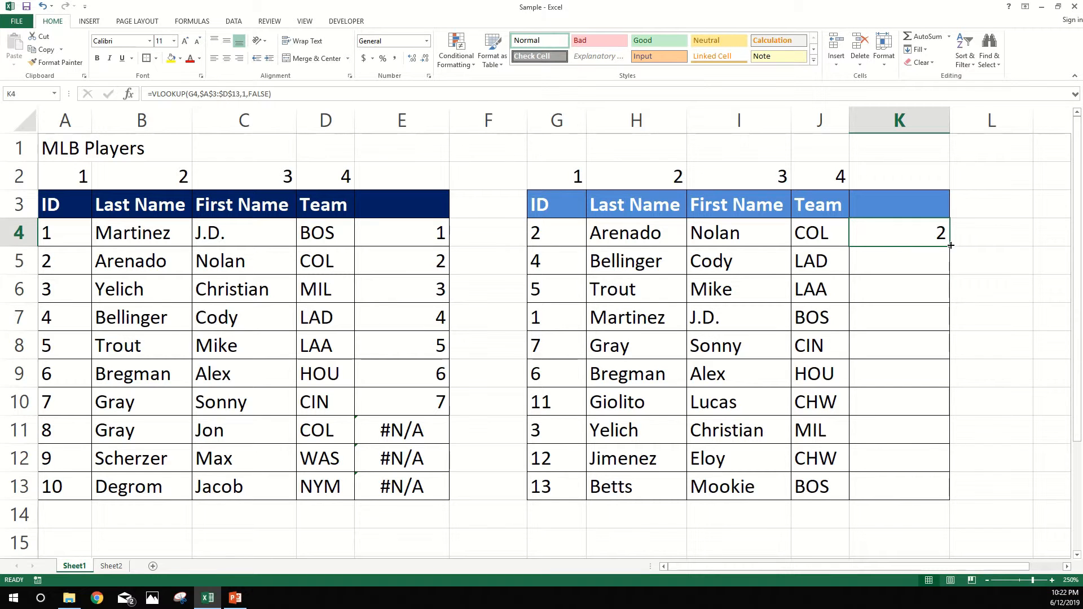
drag(951, 246, 951, 490)
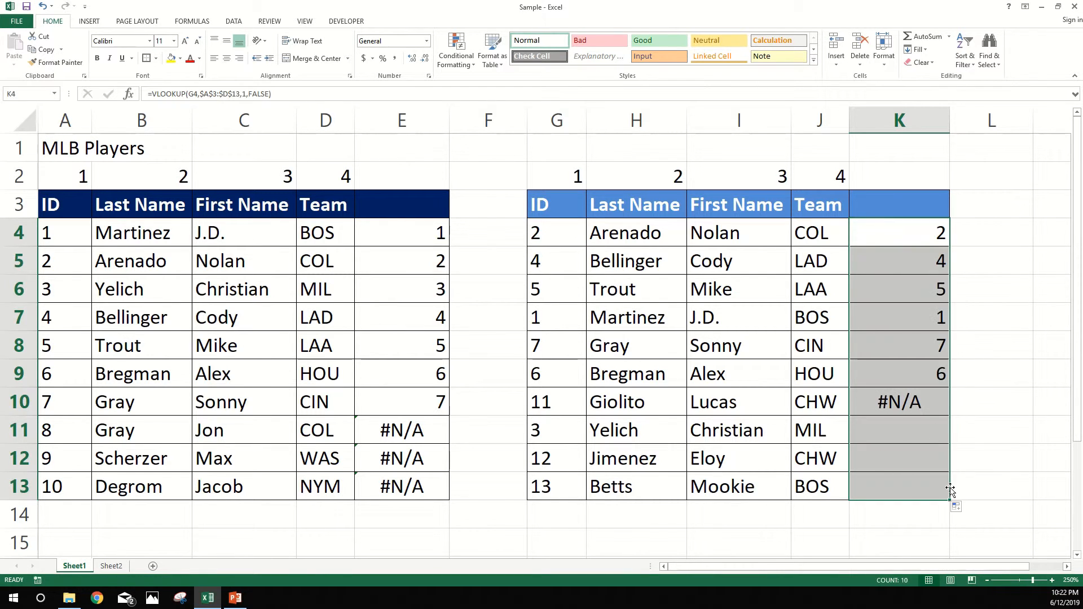
- Check the lookup formulas and results in column K, including the unmatched IDs in rows 10, 12 and 13
click(939, 270)
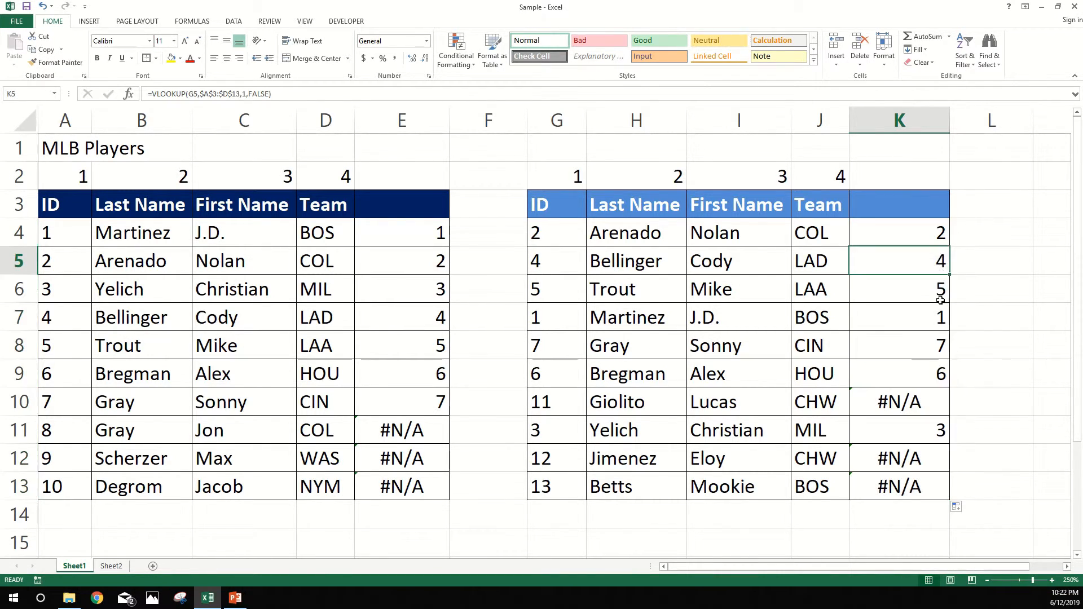
click(938, 316)
click(928, 349)
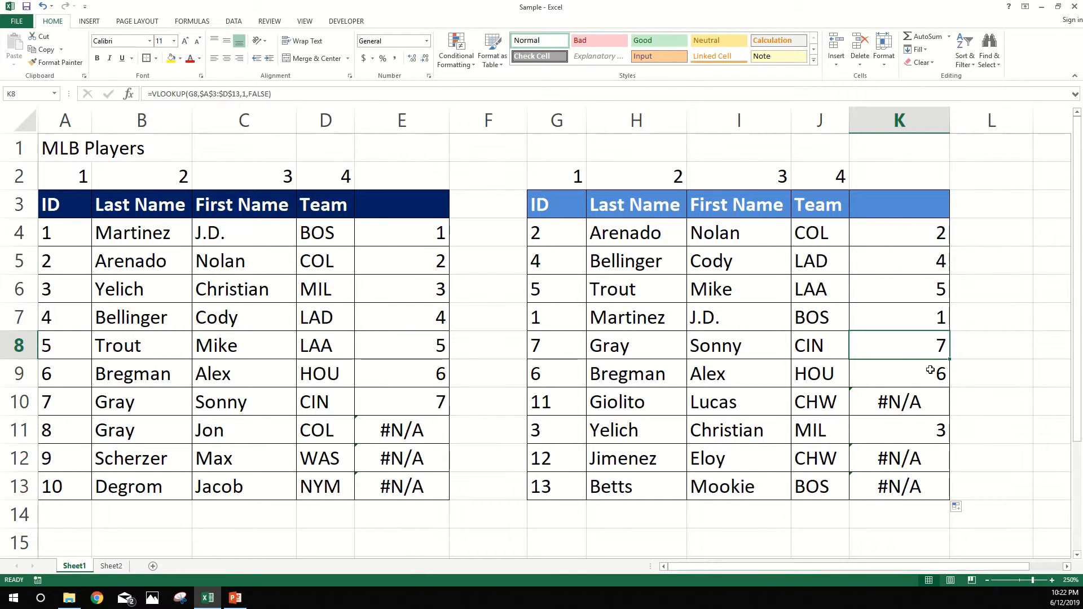
click(930, 370)
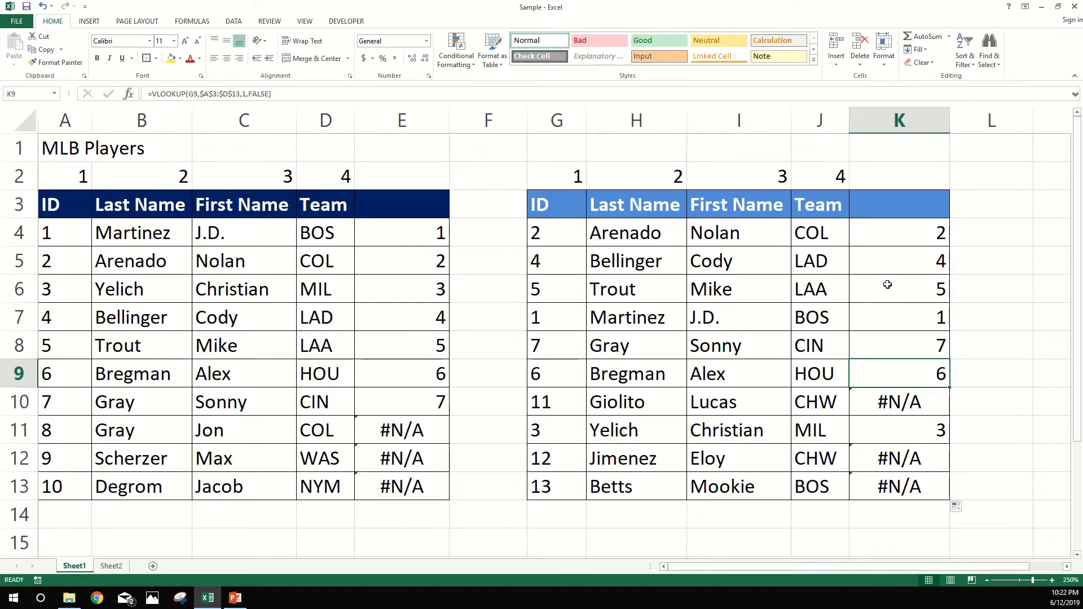
click(893, 403)
click(904, 458)
click(899, 483)
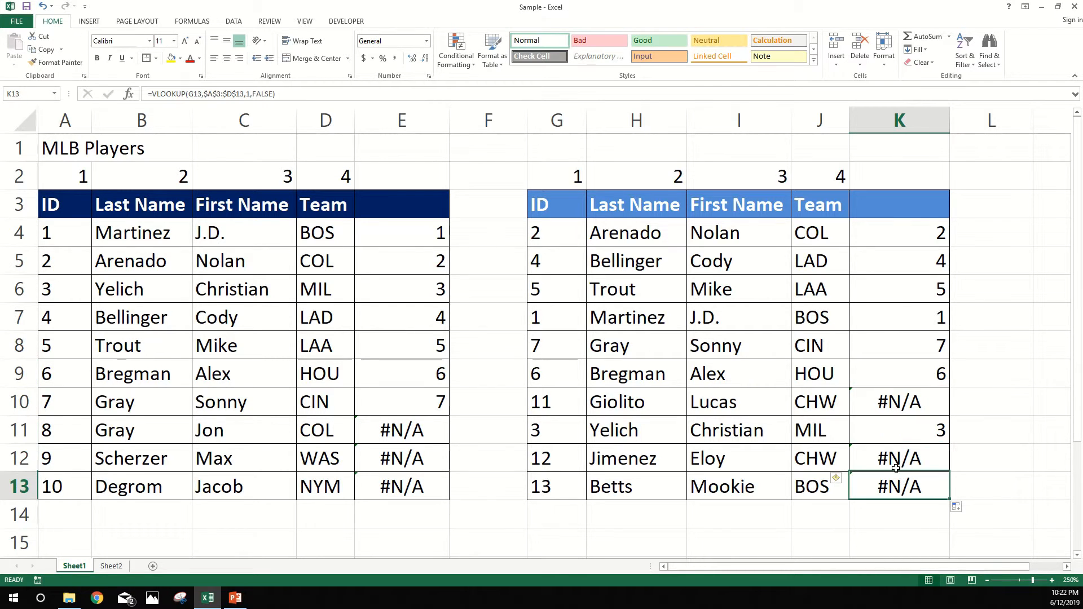